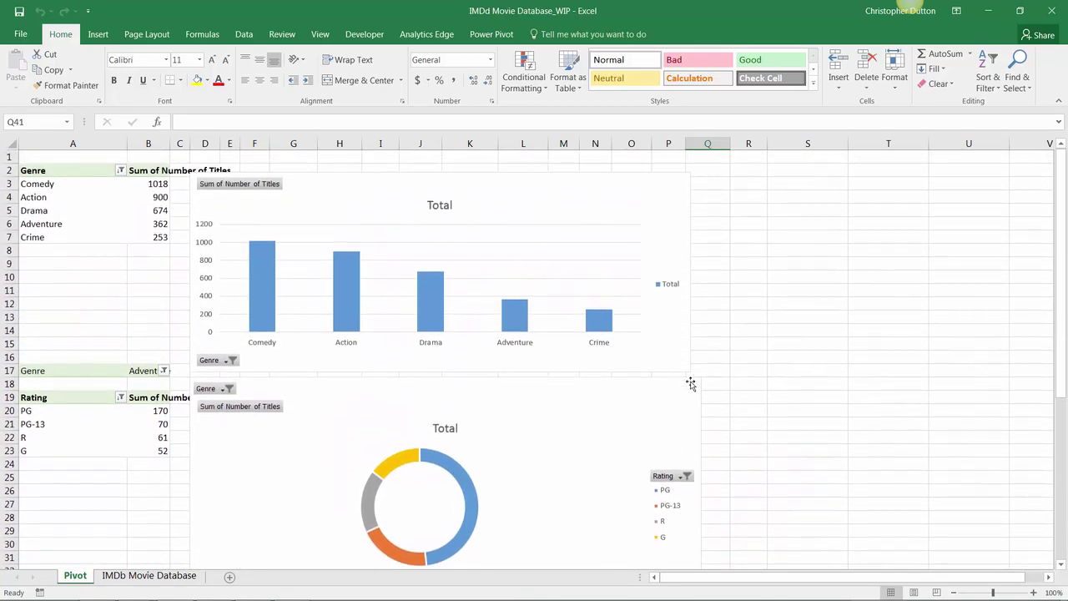
# - Copy the entire Genre-by-Rating pivot table that starts at A36 and paste the duplicate at cell A51
pyautogui.scroll(-2, 695, 431)
pyautogui.scroll(-2, 696, 432)
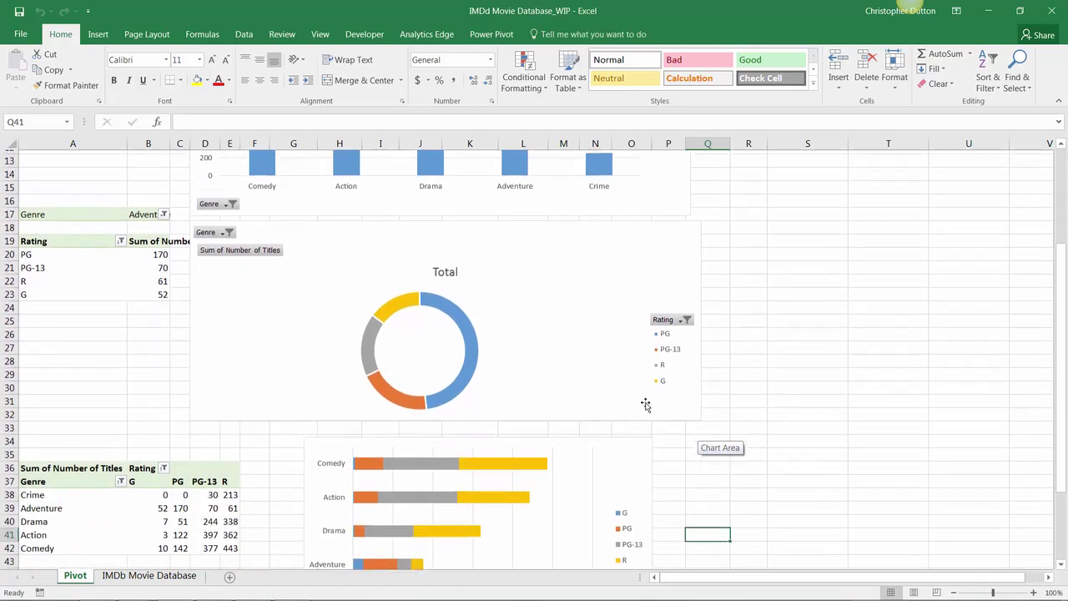
pyautogui.scroll(-1, 505, 285)
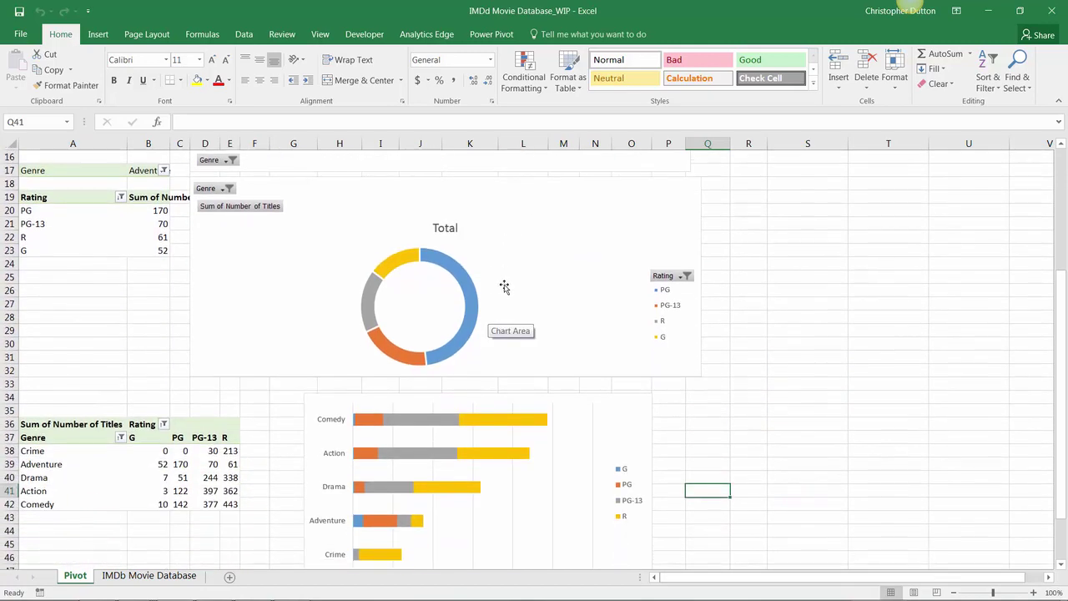
pyautogui.scroll(-3, 495, 332)
pyautogui.scroll(-2, 495, 332)
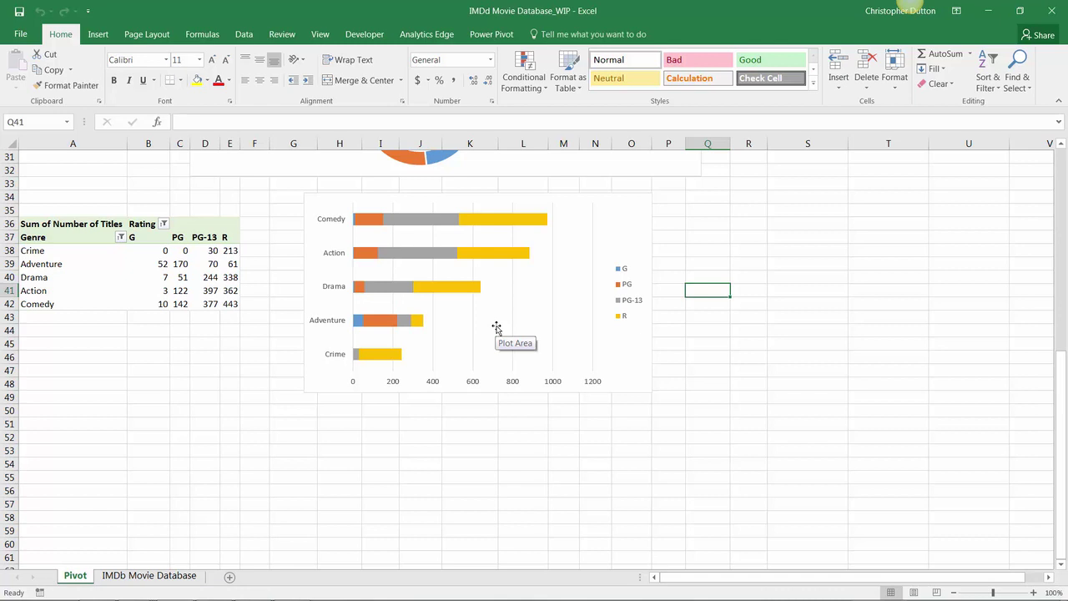
pyautogui.click(72, 265)
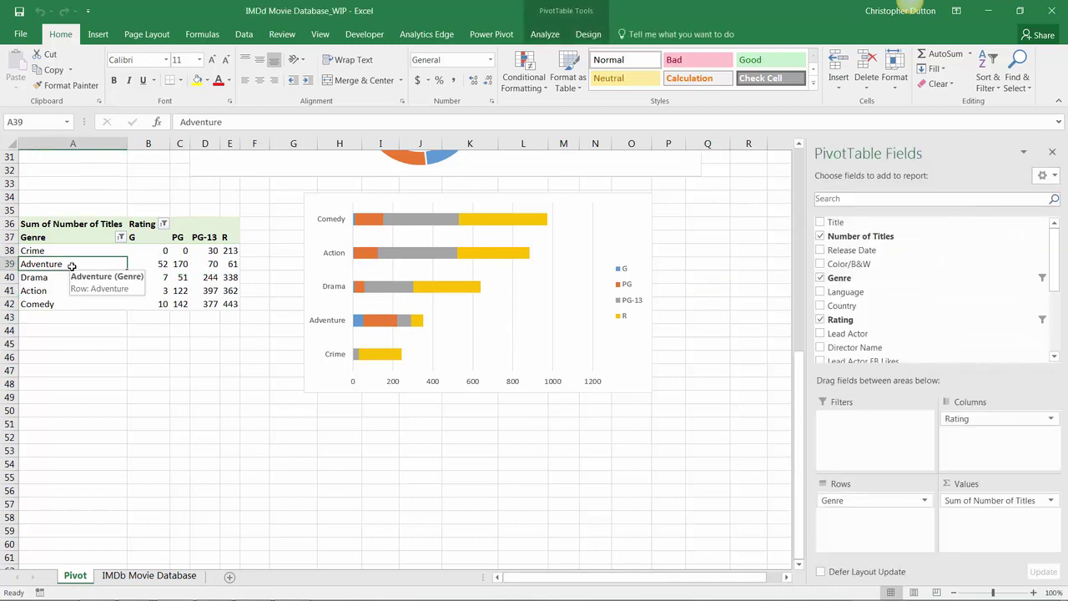
pyautogui.click(544, 34)
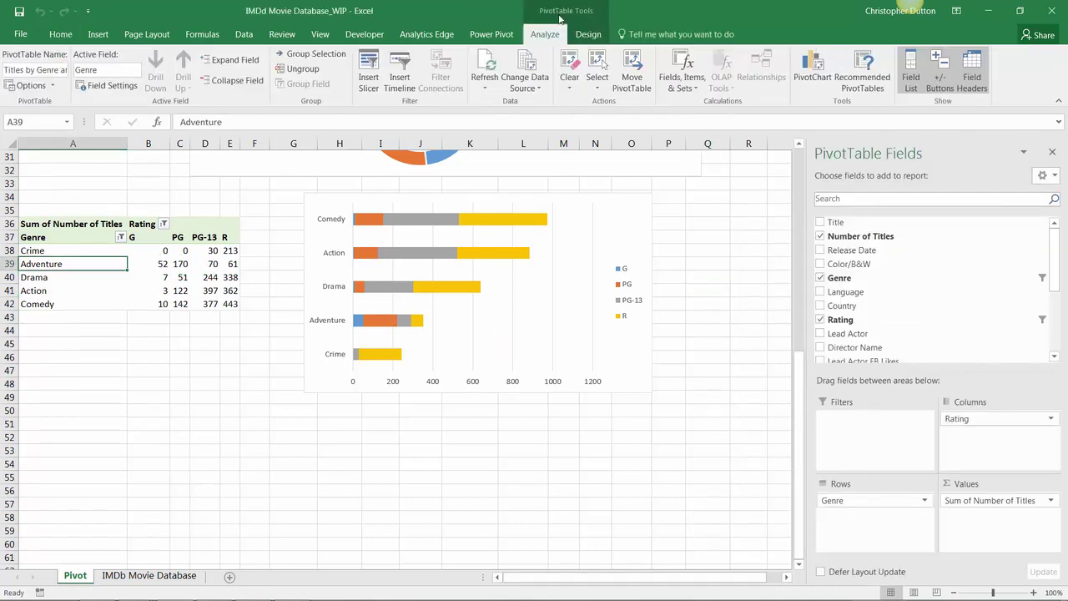
pyautogui.click(597, 79)
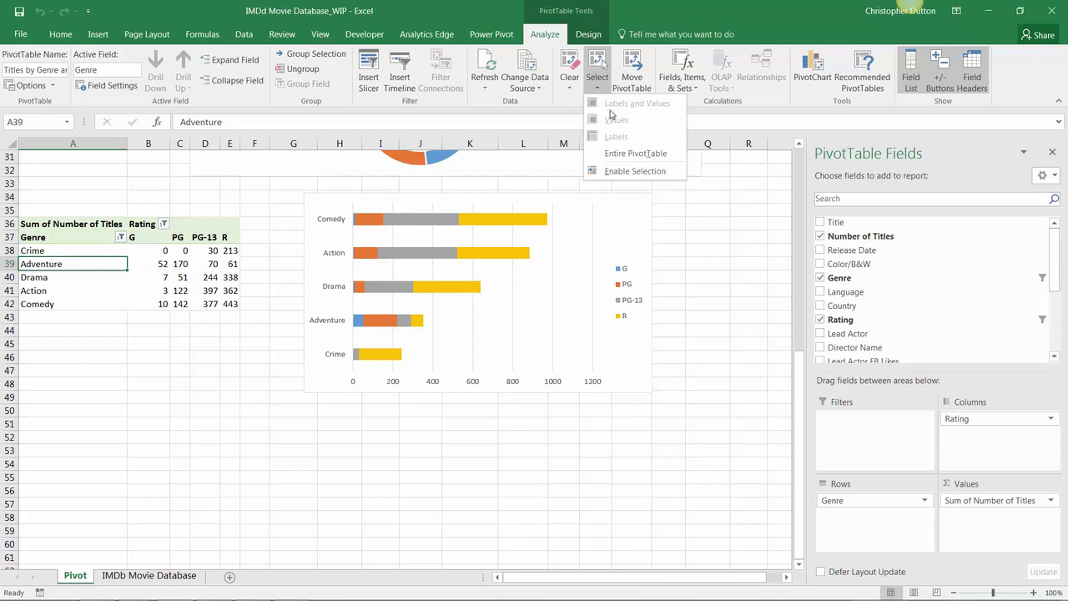
pyautogui.click(624, 153)
pyautogui.hotkey('ctrl', 'c')
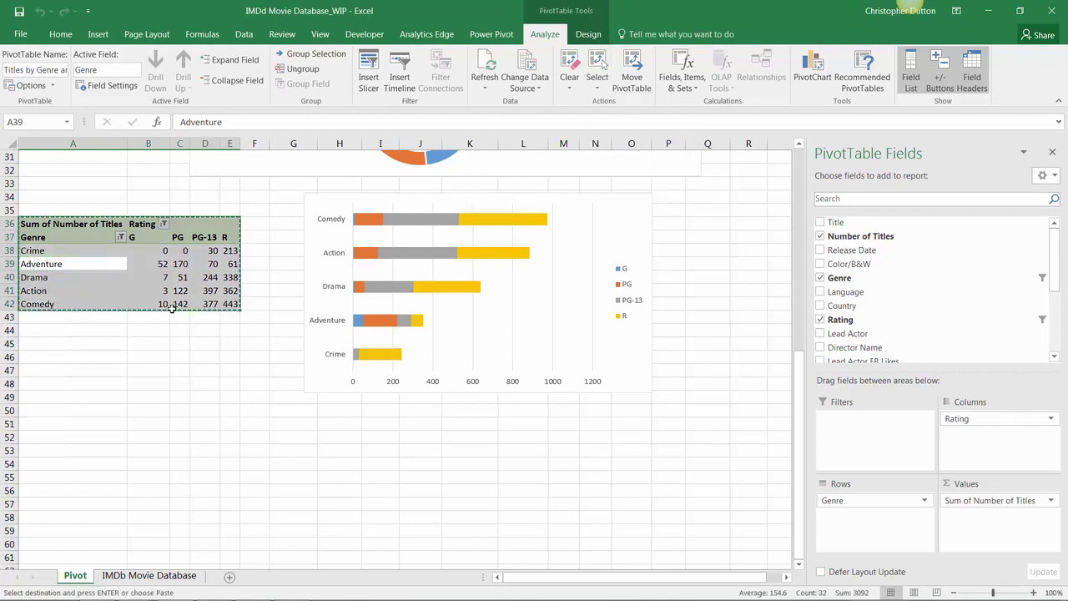
pyautogui.click(69, 423)
pyautogui.hotkey('ctrl', 'v')
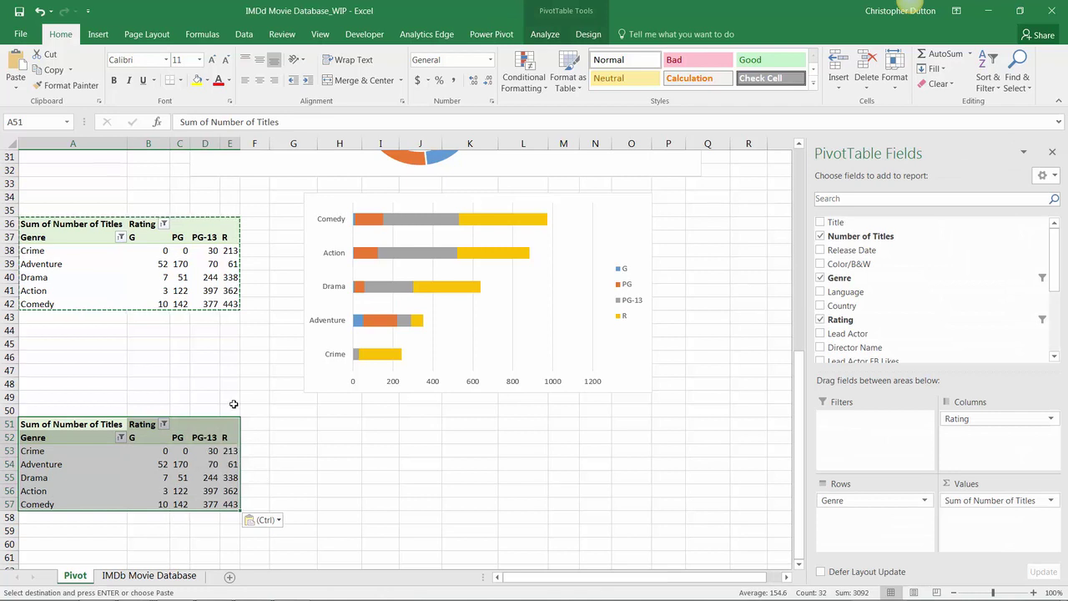
# - In the copied pivot table, replace Number of Titles with Gross Revenue as the summed value field
pyautogui.click(176, 473)
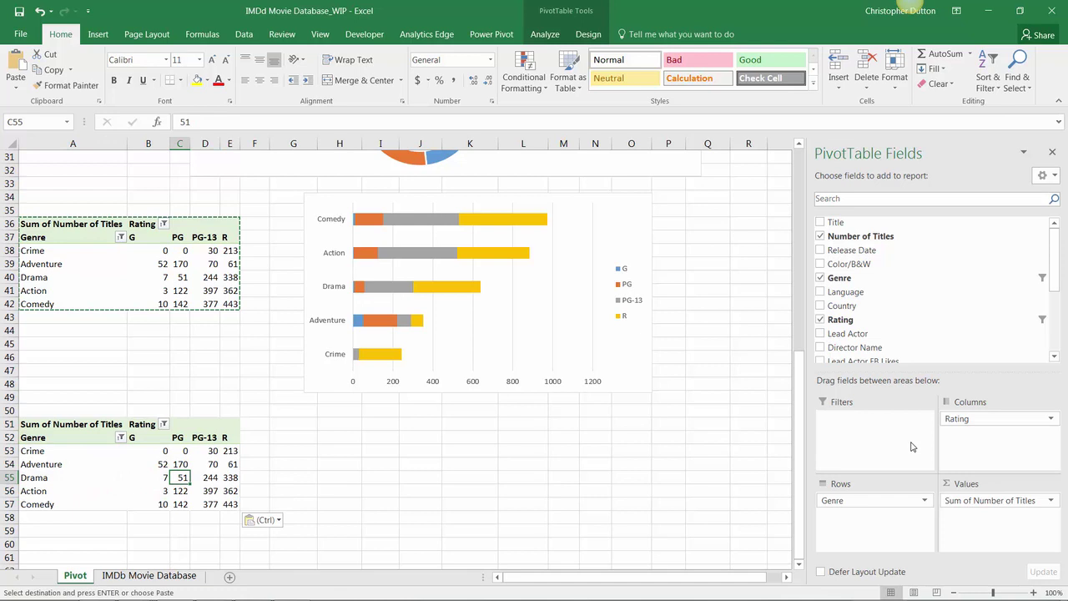
pyautogui.moveTo(978, 502); pyautogui.dragTo(918, 280)
pyautogui.scroll(-3, 1051, 307)
pyautogui.scroll(-1, 1051, 307)
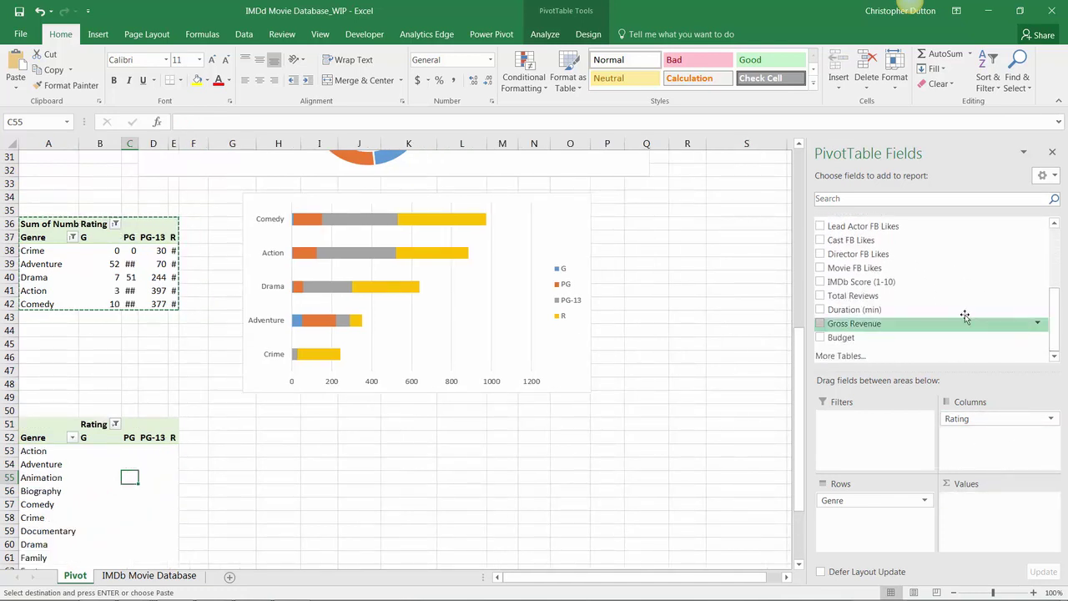
pyautogui.moveTo(966, 317); pyautogui.dragTo(988, 505)
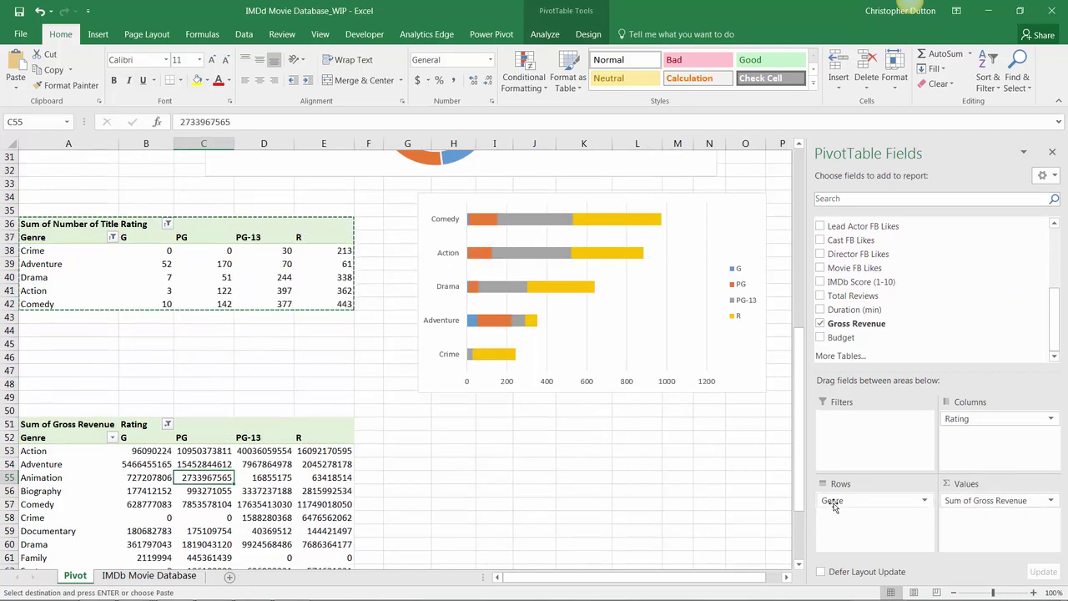
# - Remove Genre and Rating from the copied pivot table's layout and add Release Date as its row field
pyautogui.moveTo(839, 506); pyautogui.dragTo(876, 317)
pyautogui.moveTo(970, 424); pyautogui.dragTo(944, 262)
pyautogui.scroll(4, 1057, 328)
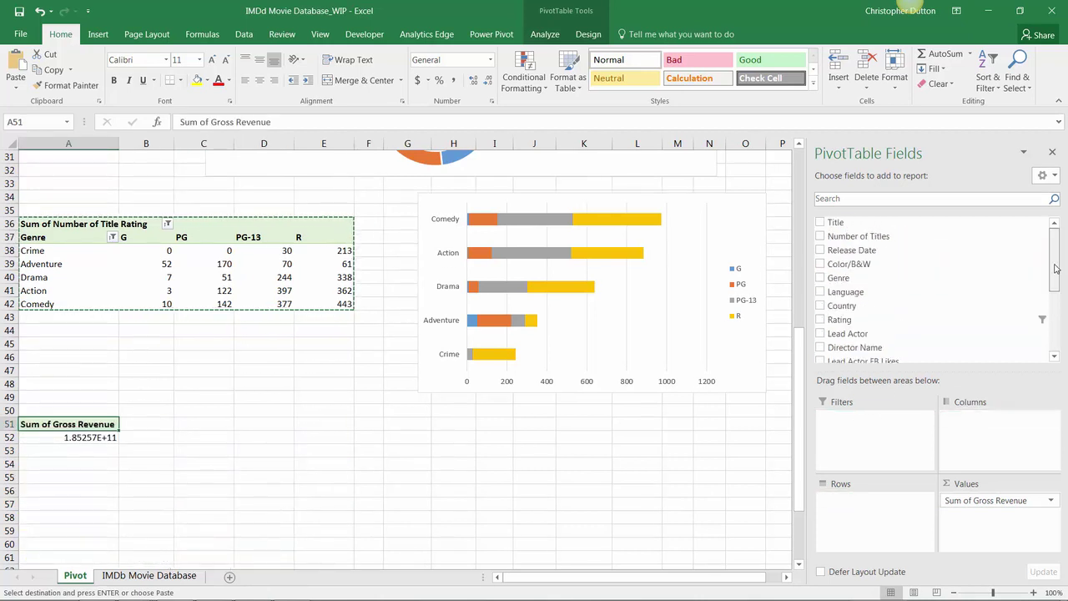
pyautogui.moveTo(861, 252); pyautogui.dragTo(851, 500)
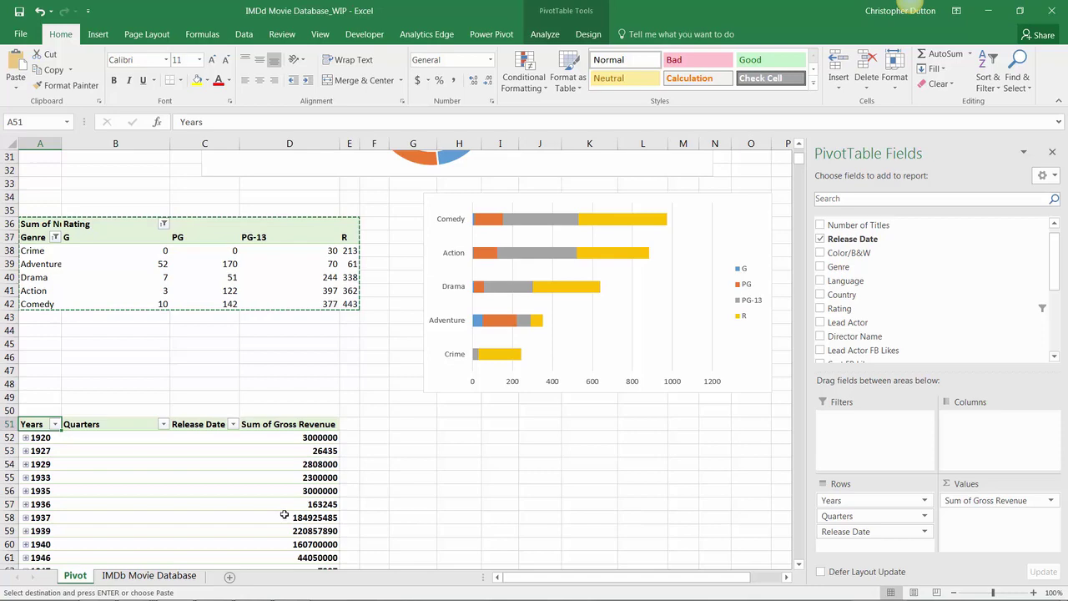
# - Remove the Quarters and Release Date row fields from the gross revenue pivot table, keeping only Years
pyautogui.scroll(-2, 282, 513)
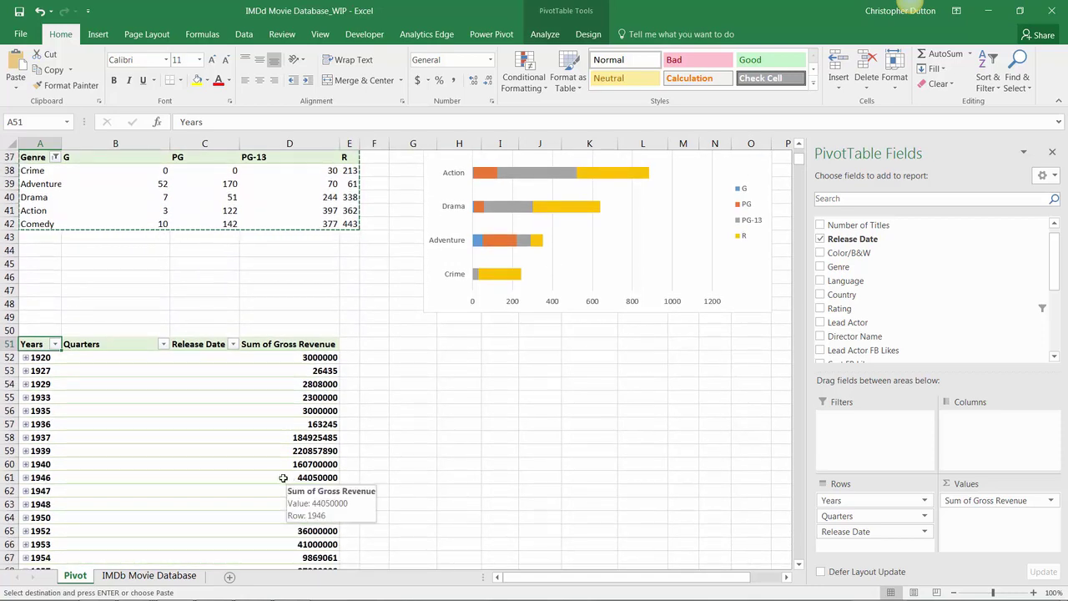
pyautogui.click(569, 11)
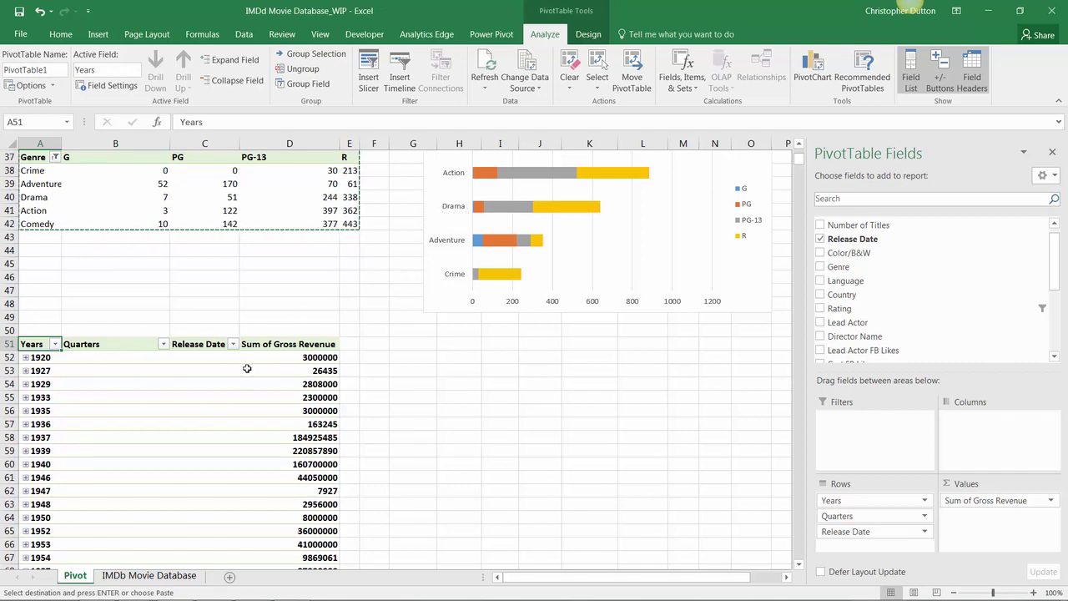
pyautogui.scroll(-2, 253, 378)
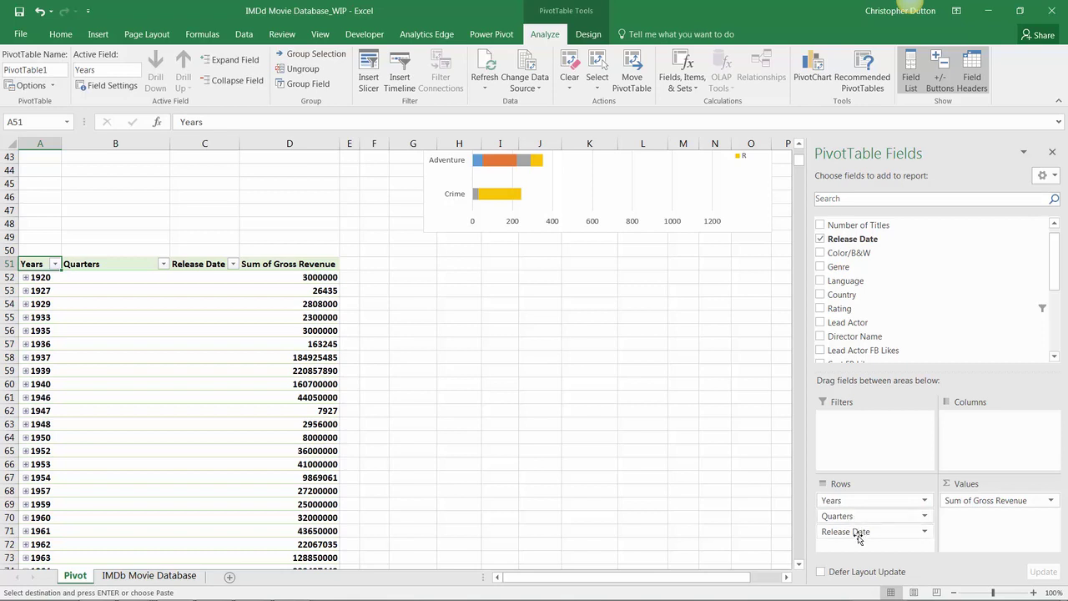
pyautogui.moveTo(847, 518); pyautogui.dragTo(889, 292)
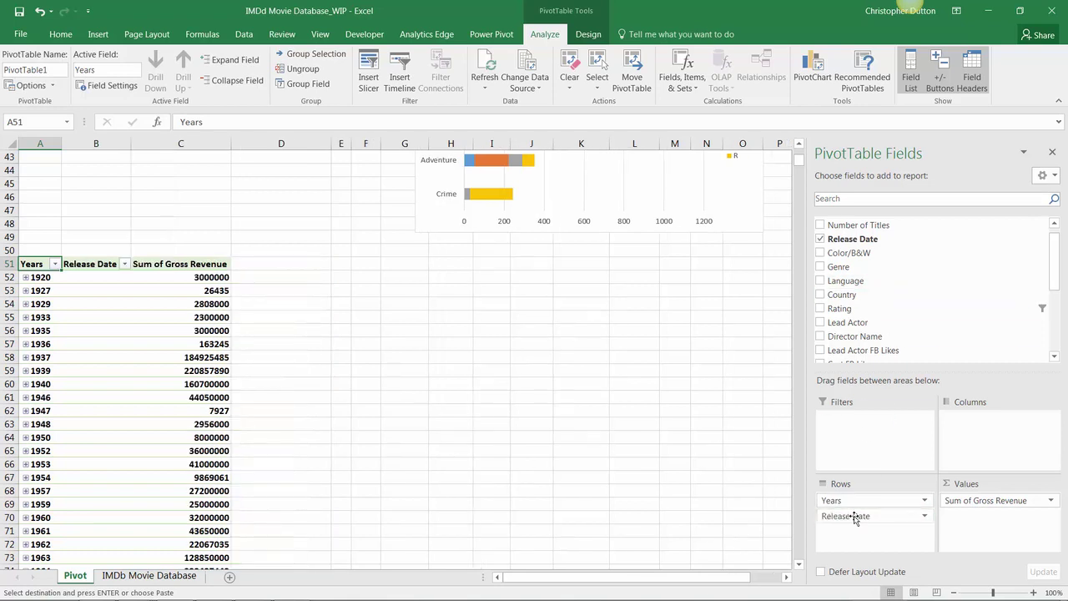
pyautogui.moveTo(851, 517); pyautogui.dragTo(892, 305)
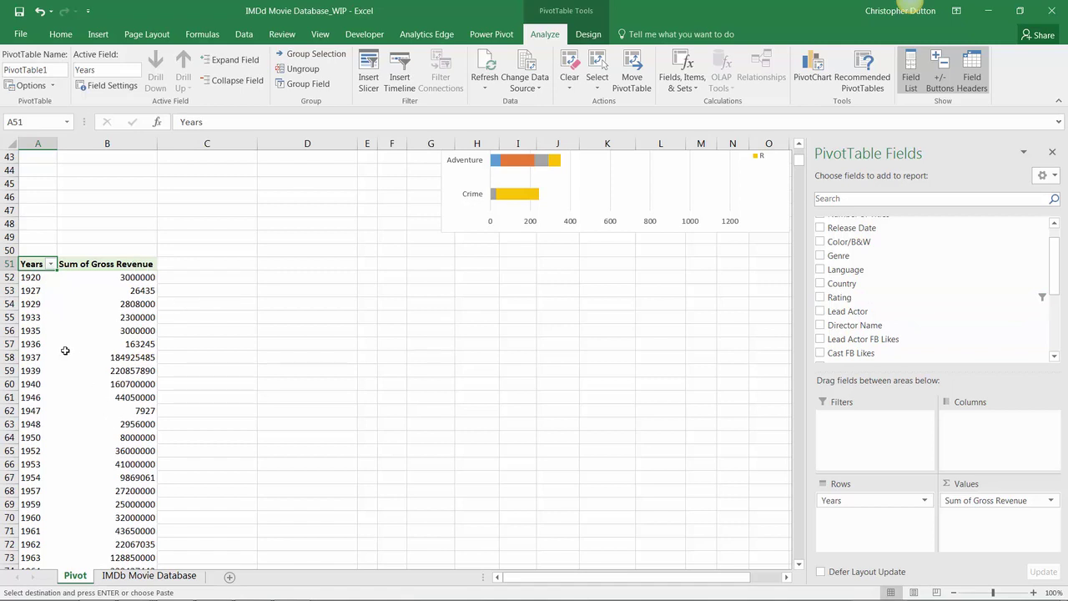
# - Examine the gross revenue sums by year, from the earliest years through the most recent ones
pyautogui.moveTo(64, 353)
pyautogui.click(129, 317)
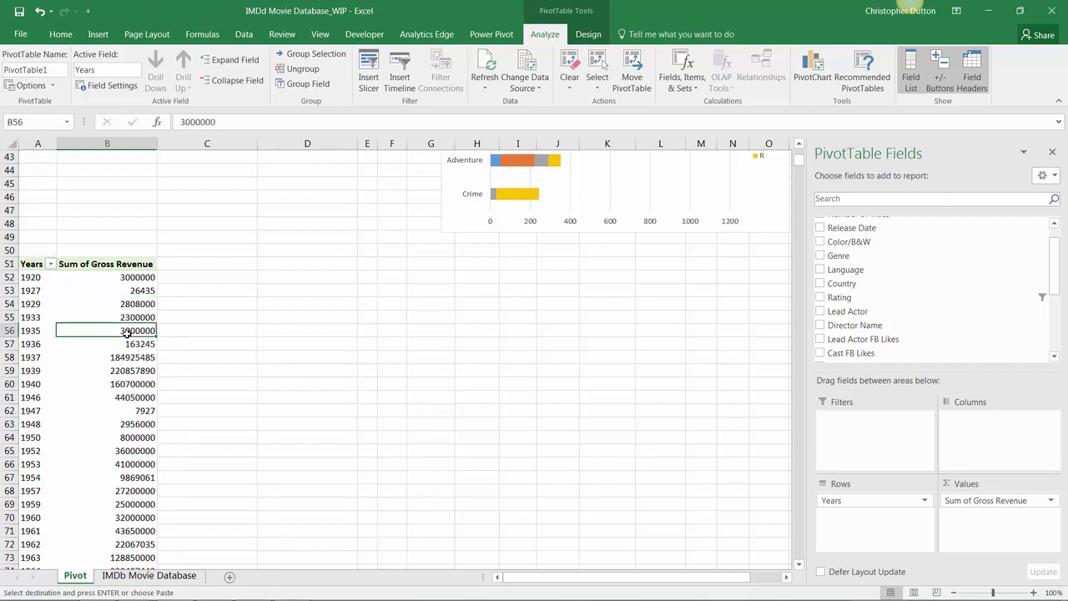
pyautogui.press('Down')
pyautogui.press('Down')
pyautogui.press('Down')
pyautogui.moveTo(134, 289)
pyautogui.press('Down')
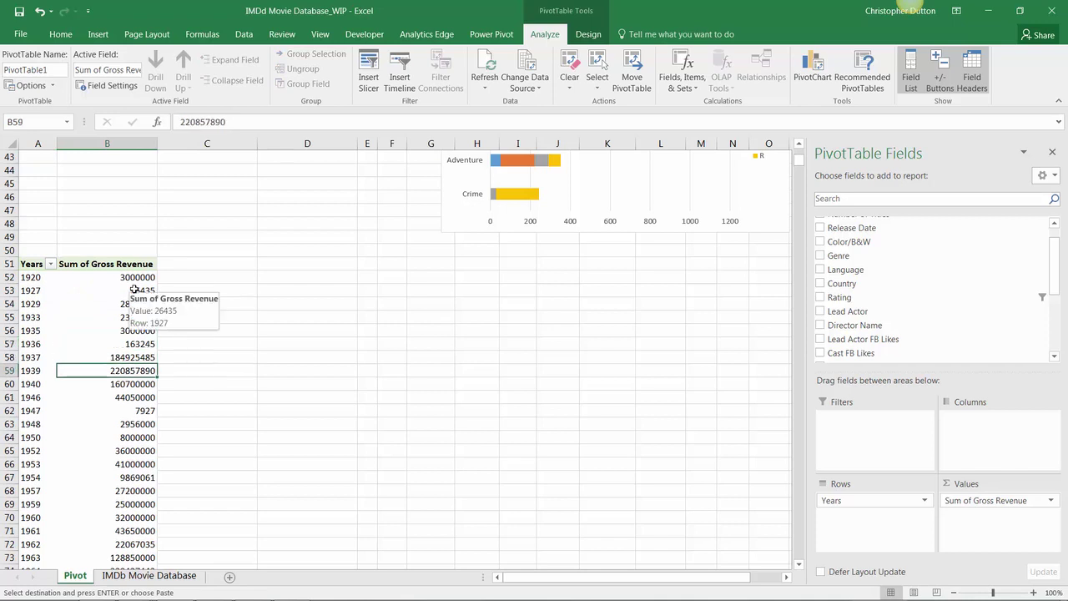
pyautogui.press('Down')
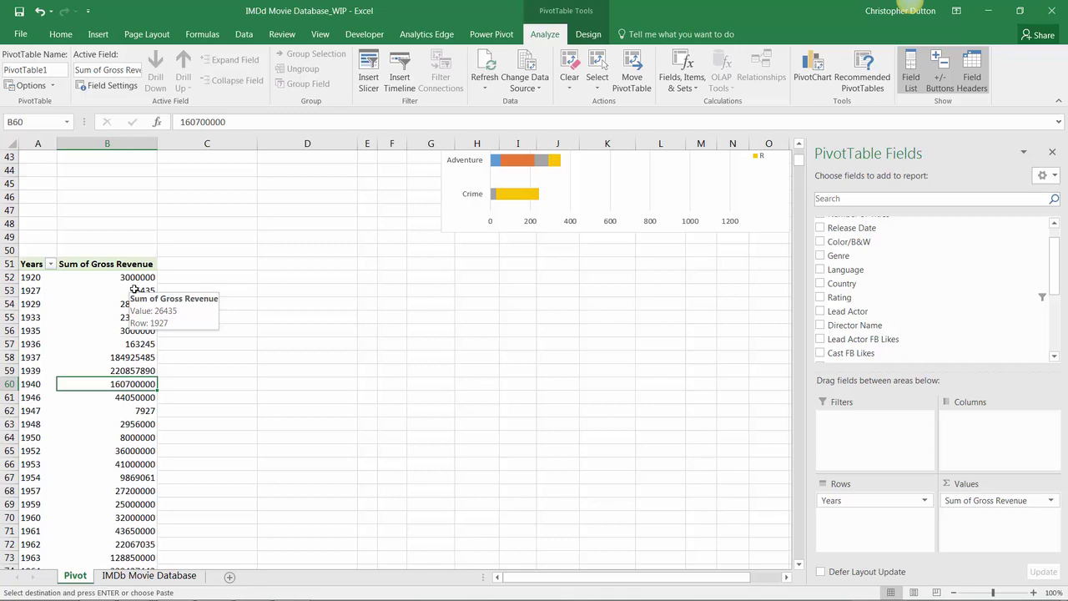
pyautogui.scroll(2, 124, 322)
pyautogui.scroll(-11, 112, 376)
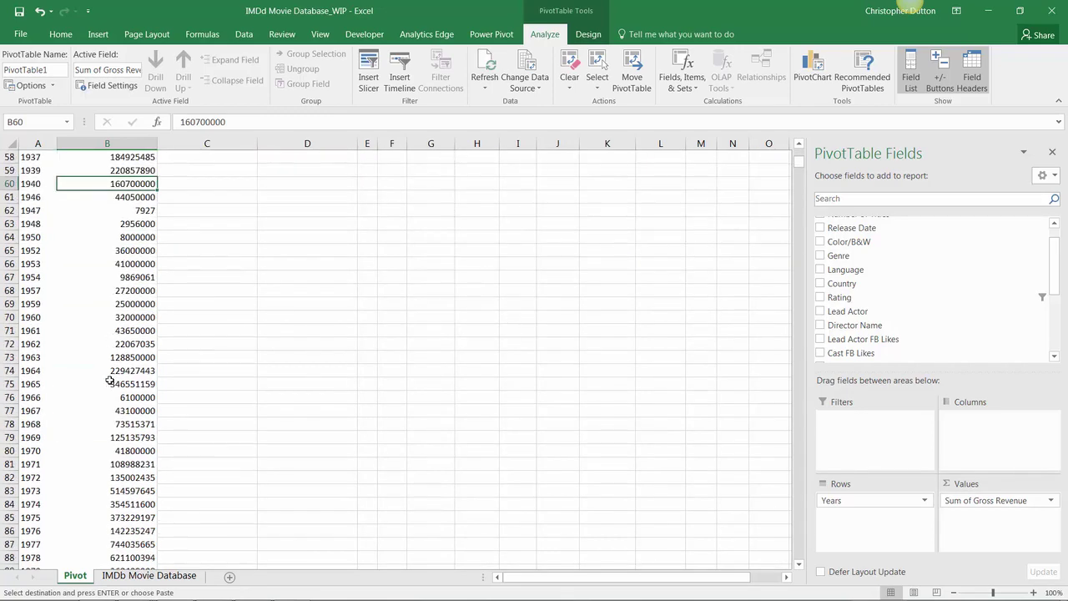
pyautogui.scroll(-8, 104, 380)
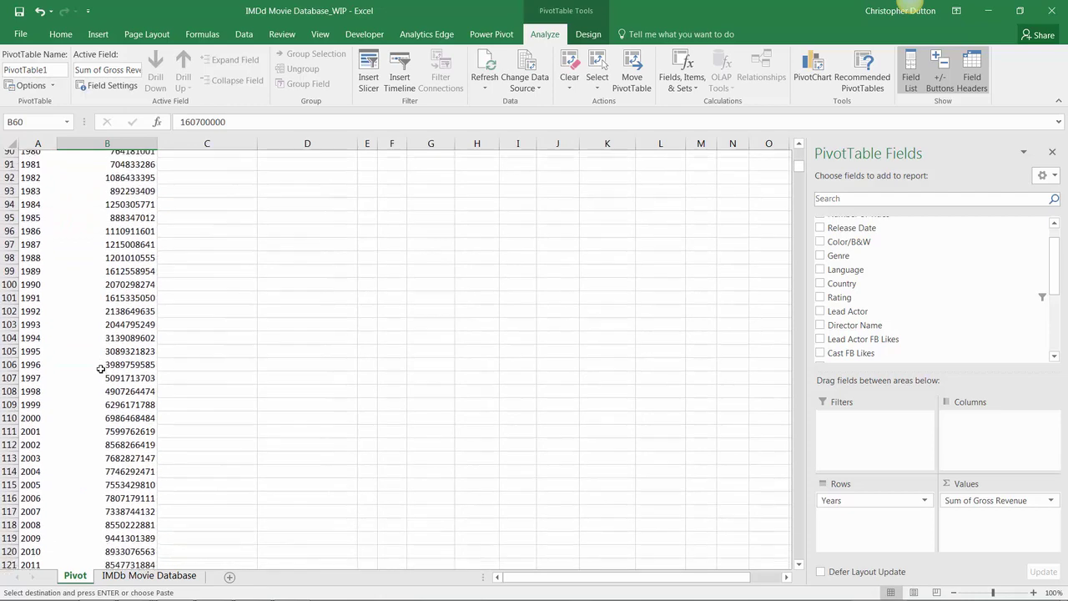
pyautogui.moveTo(100, 369)
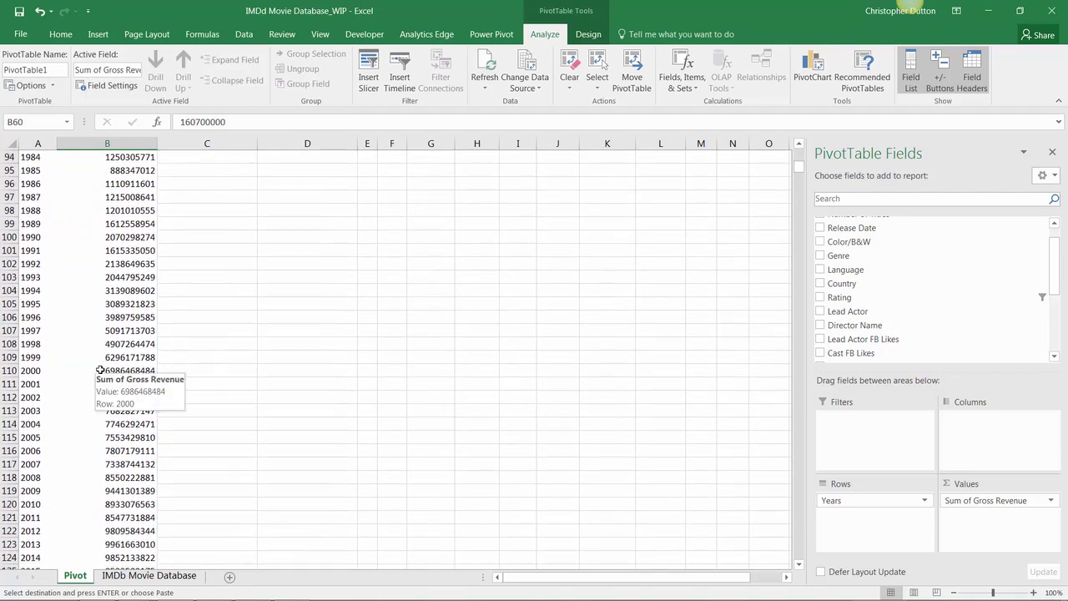
pyautogui.click(121, 277)
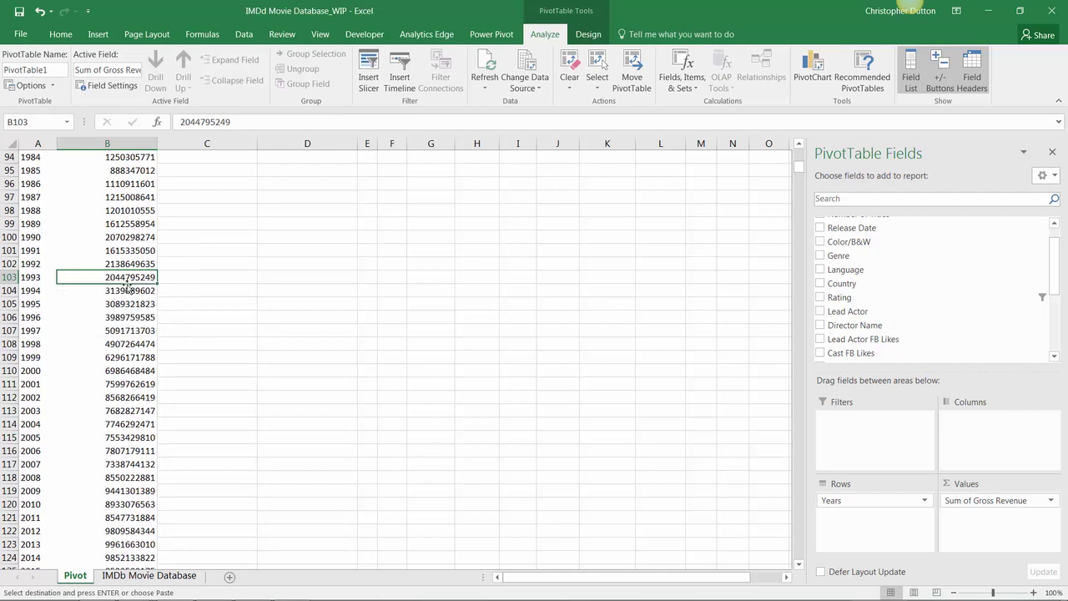
pyautogui.moveTo(122, 296)
pyautogui.scroll(-2, 204, 265)
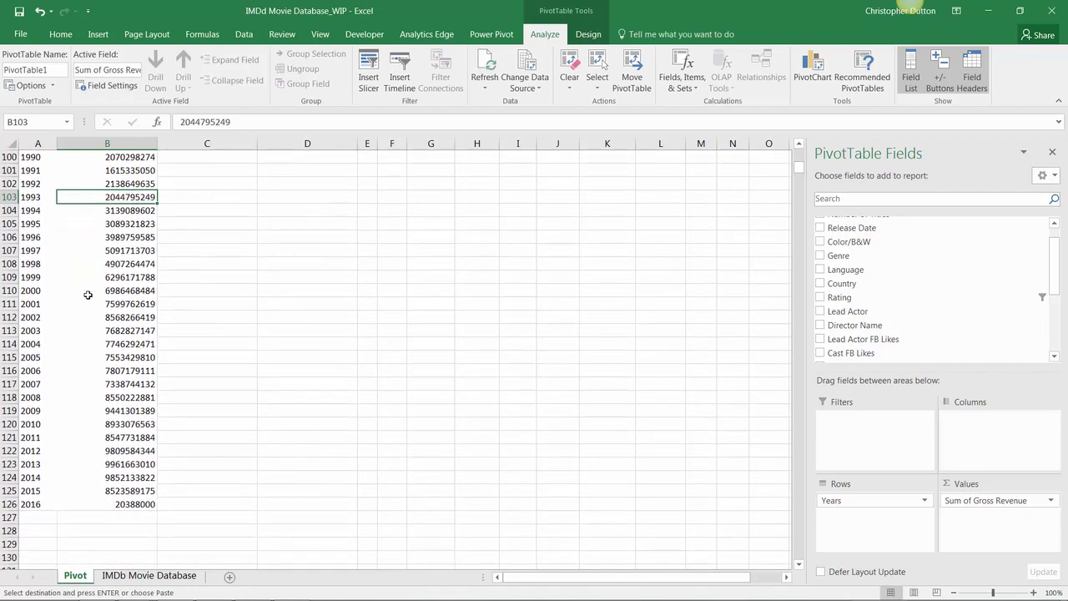
pyautogui.scroll(6, 101, 304)
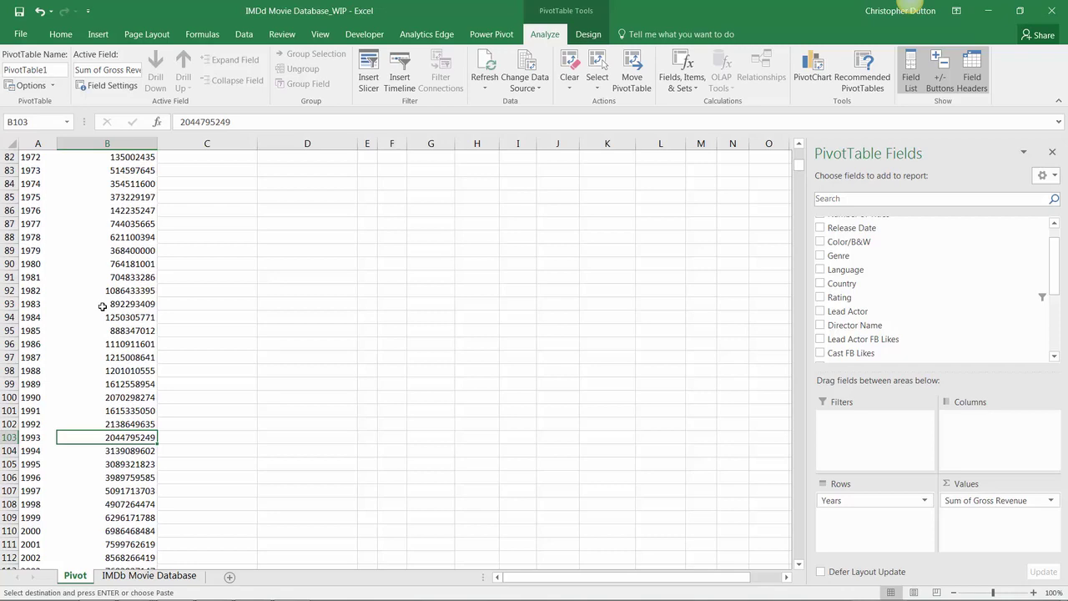
pyautogui.scroll(13, 102, 306)
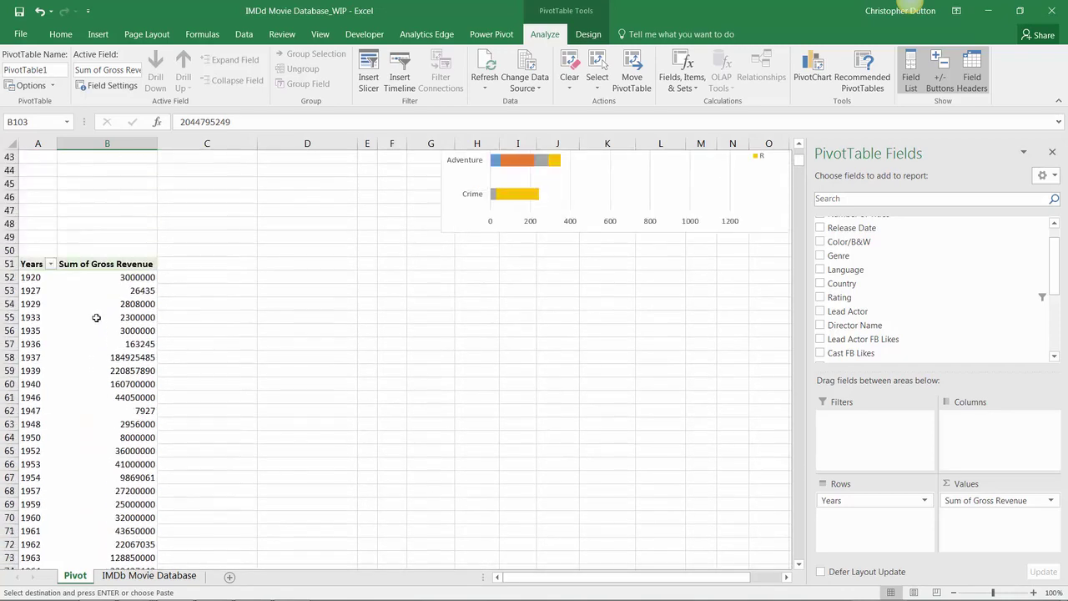
pyautogui.click(51, 265)
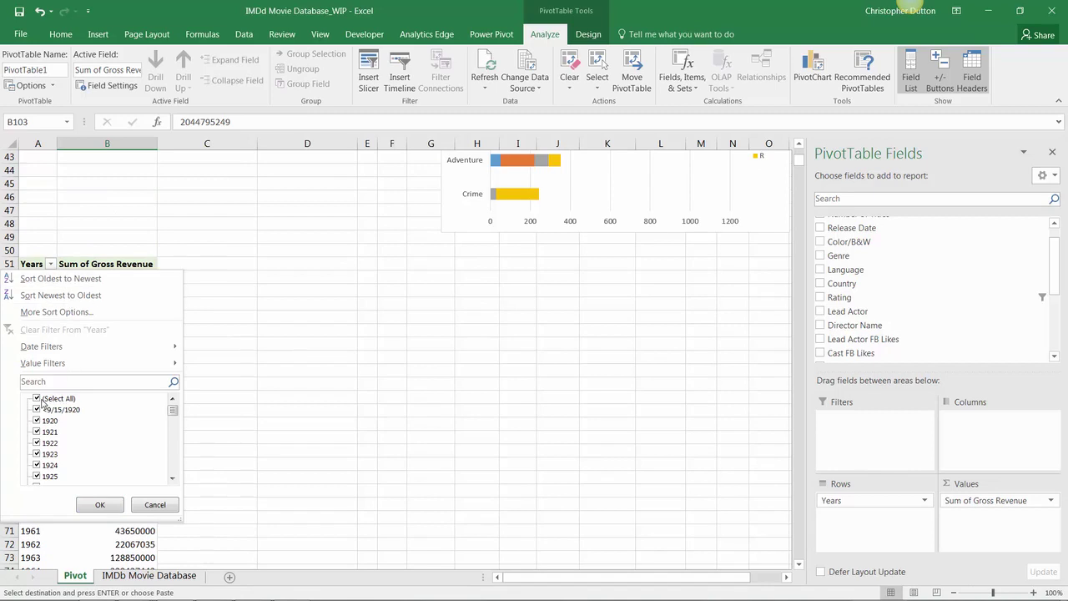
pyautogui.click(58, 399)
pyautogui.moveTo(172, 411); pyautogui.dragTo(172, 468)
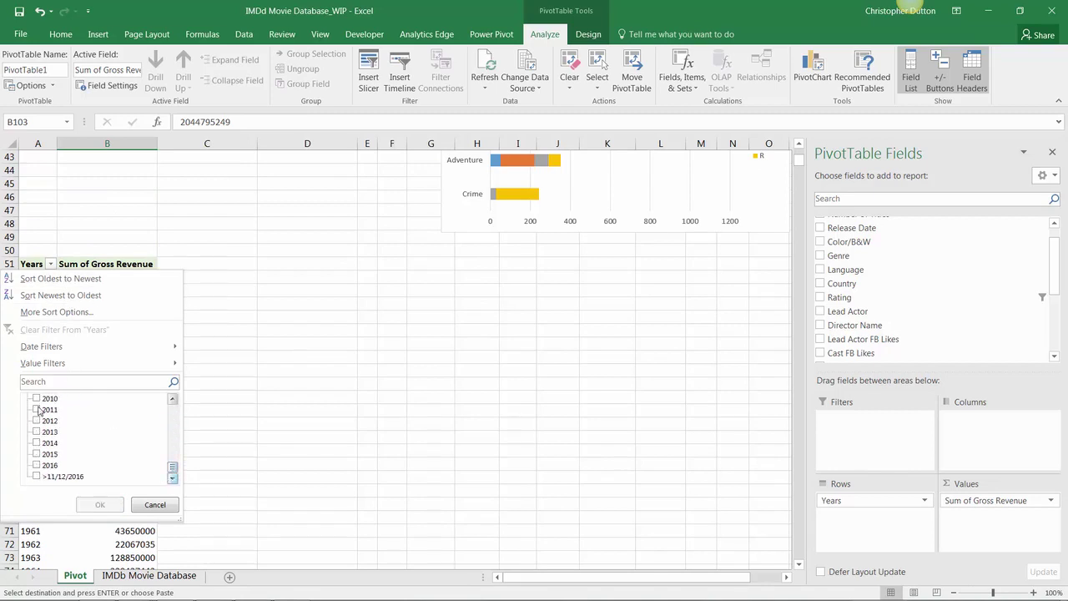
pyautogui.click(156, 505)
# - Filter the gross revenue pivot table to keep only the years 1995 through 2015
pyautogui.scroll(-15, 55, 406)
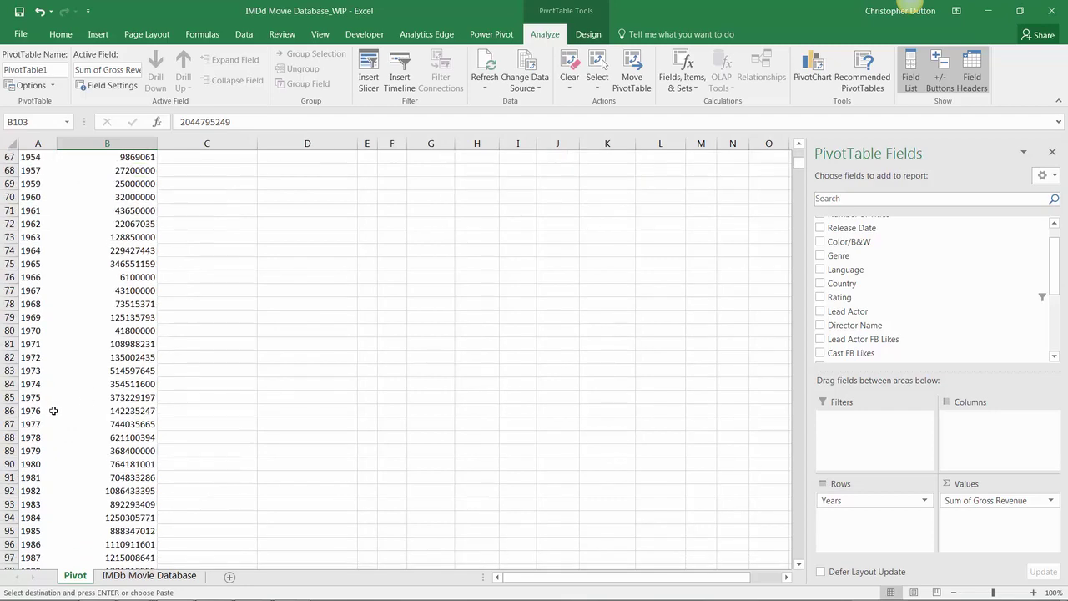
pyautogui.scroll(-6, 52, 416)
pyautogui.scroll(2, 53, 422)
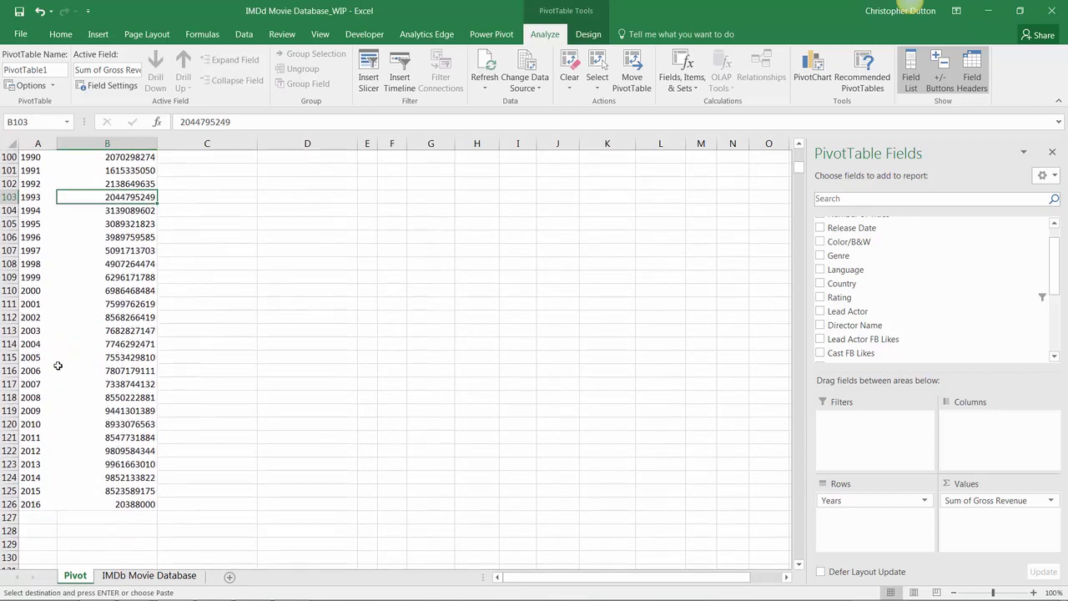
pyautogui.moveTo(36, 226); pyautogui.dragTo(27, 489)
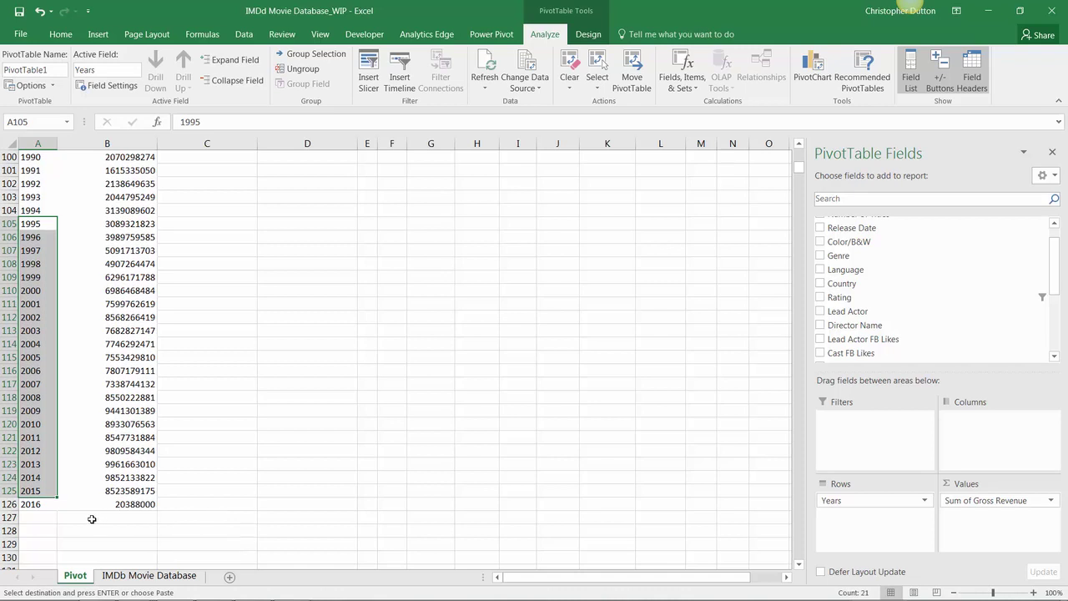
pyautogui.rightClick(38, 278)
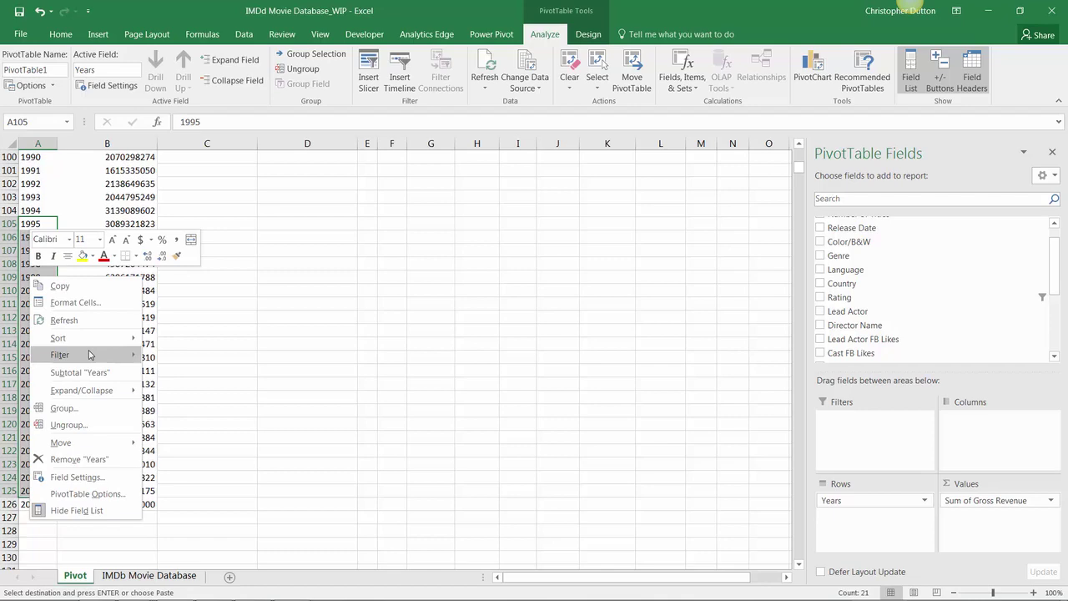
pyautogui.moveTo(90, 355)
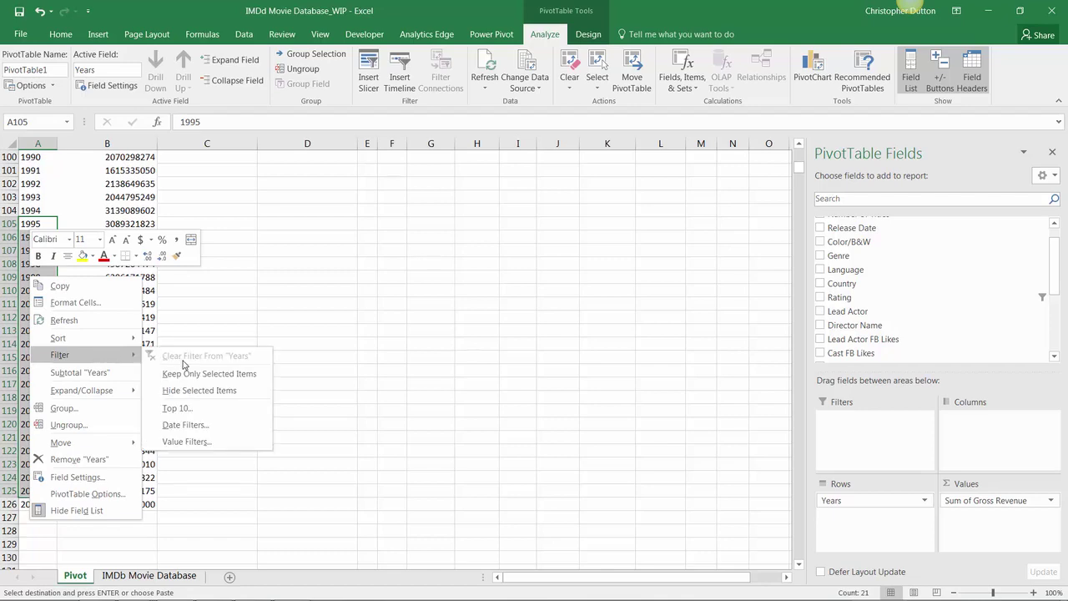
pyautogui.click(246, 374)
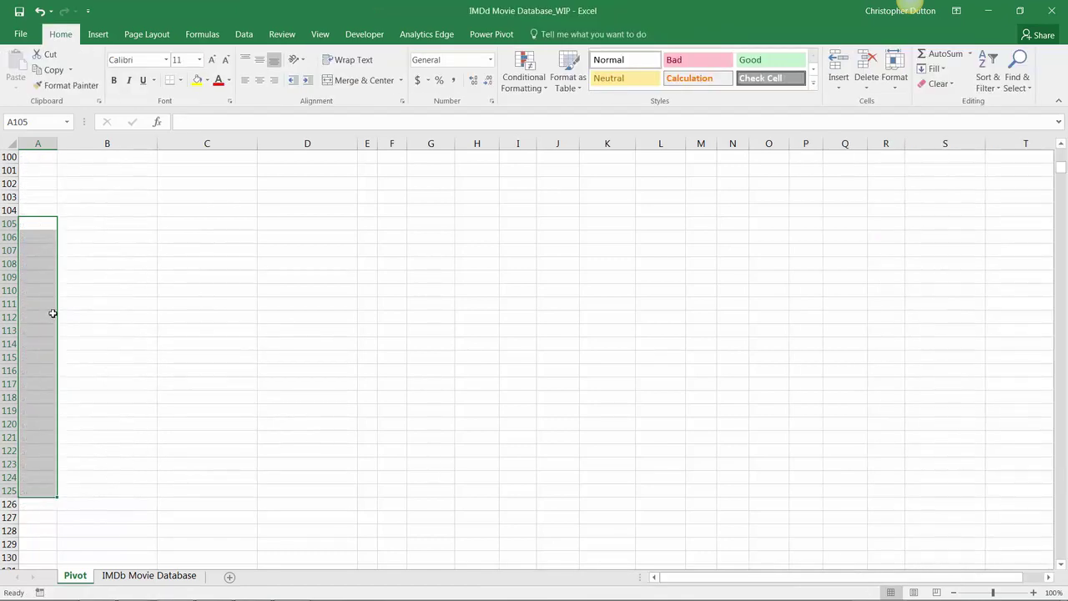
pyautogui.scroll(16, 55, 317)
pyautogui.scroll(2, 60, 354)
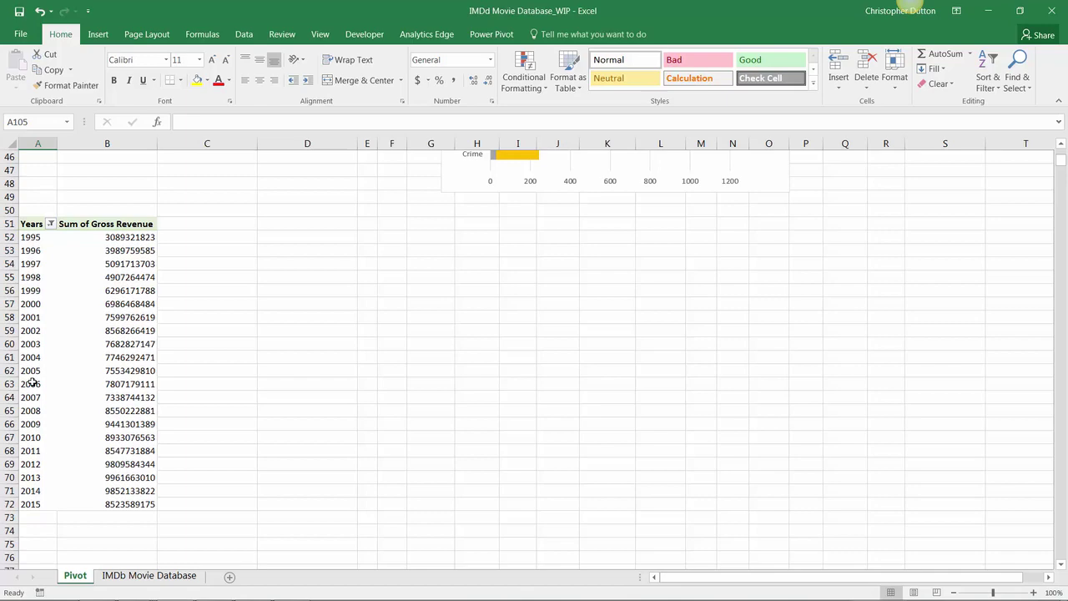
# - Insert a Line PivotChart based on the gross revenue by year pivot table
pyautogui.click(91, 290)
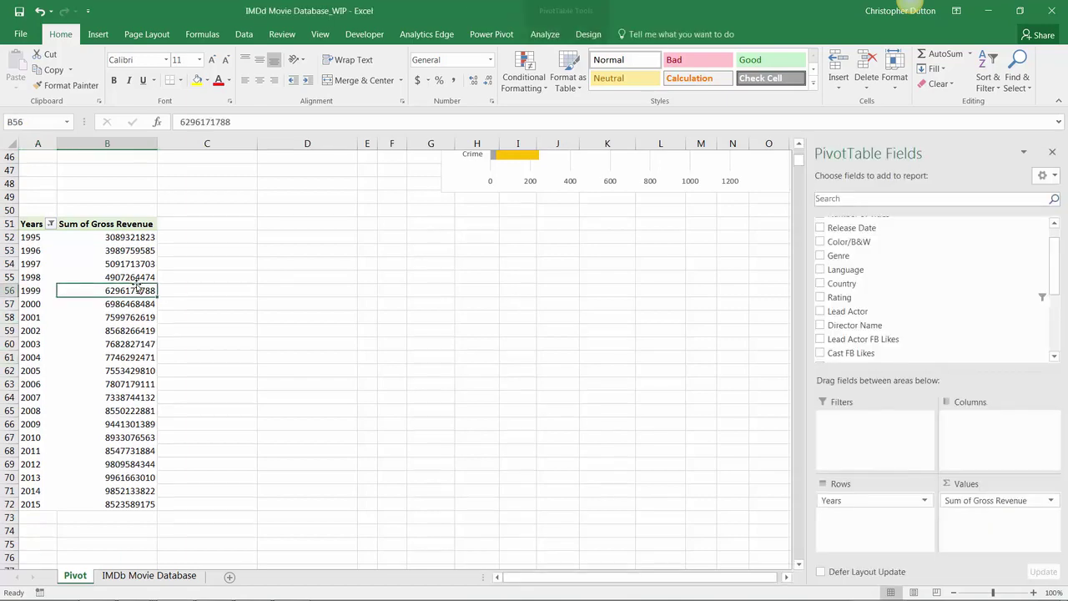
pyautogui.click(572, 16)
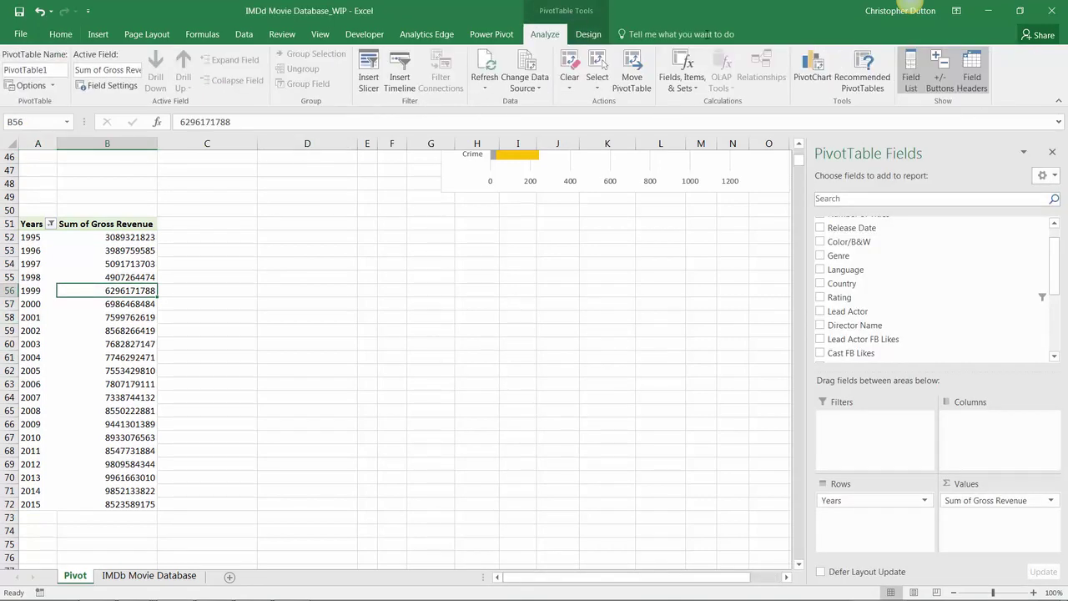
pyautogui.click(812, 70)
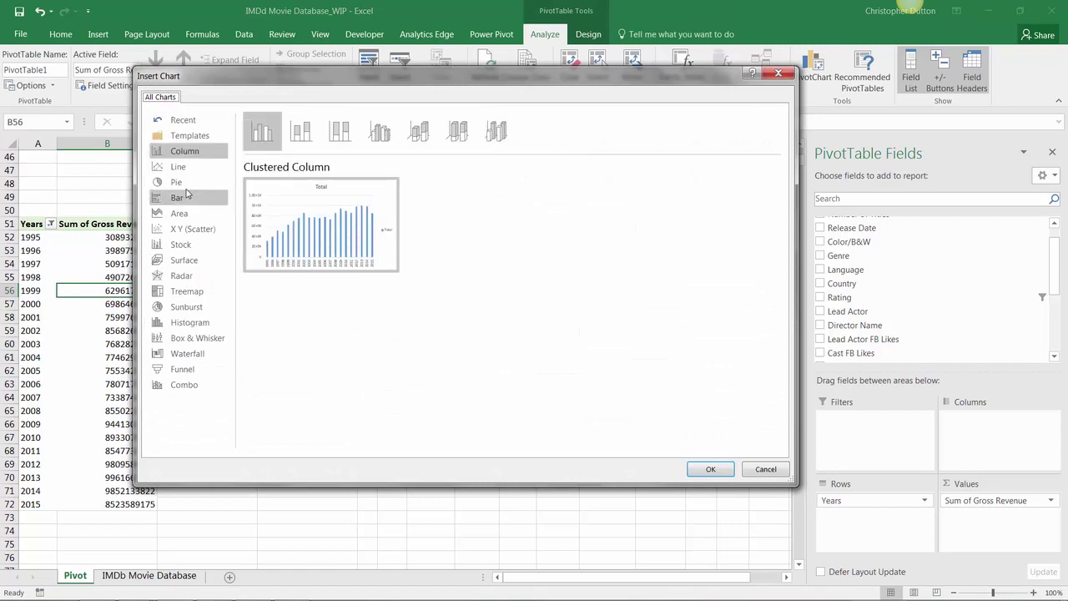
pyautogui.click(171, 167)
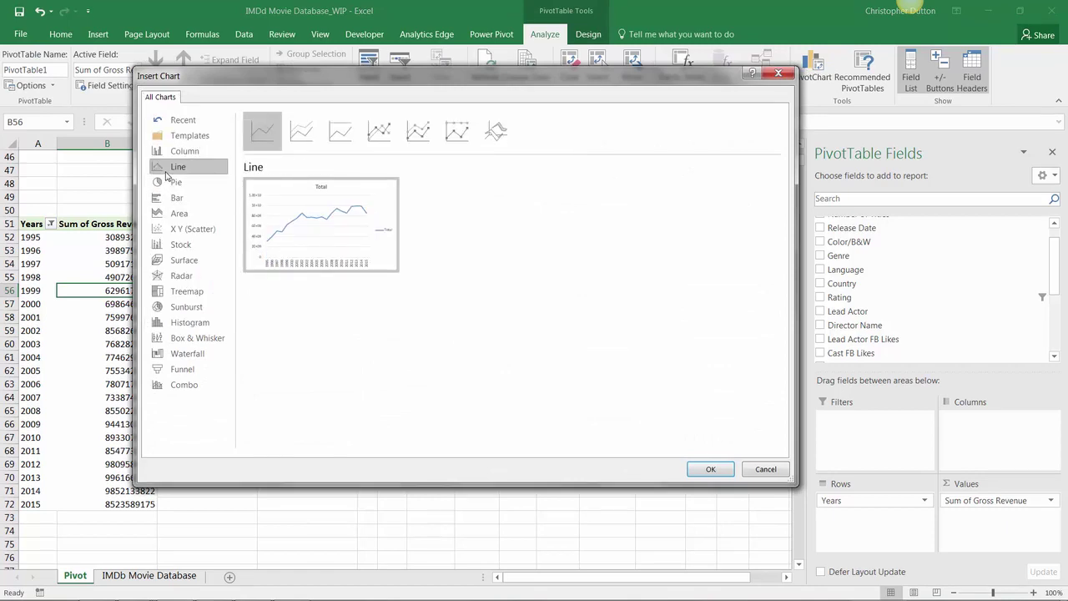
pyautogui.click(710, 469)
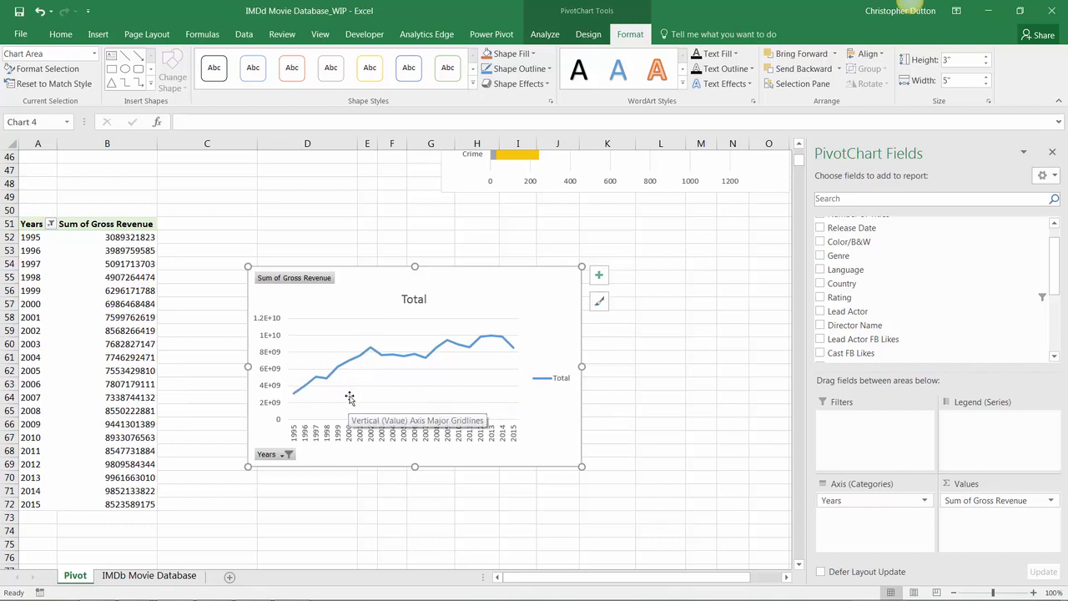
# - Rename the gross revenue pivot table as Revenue by Year
pyautogui.click(117, 263)
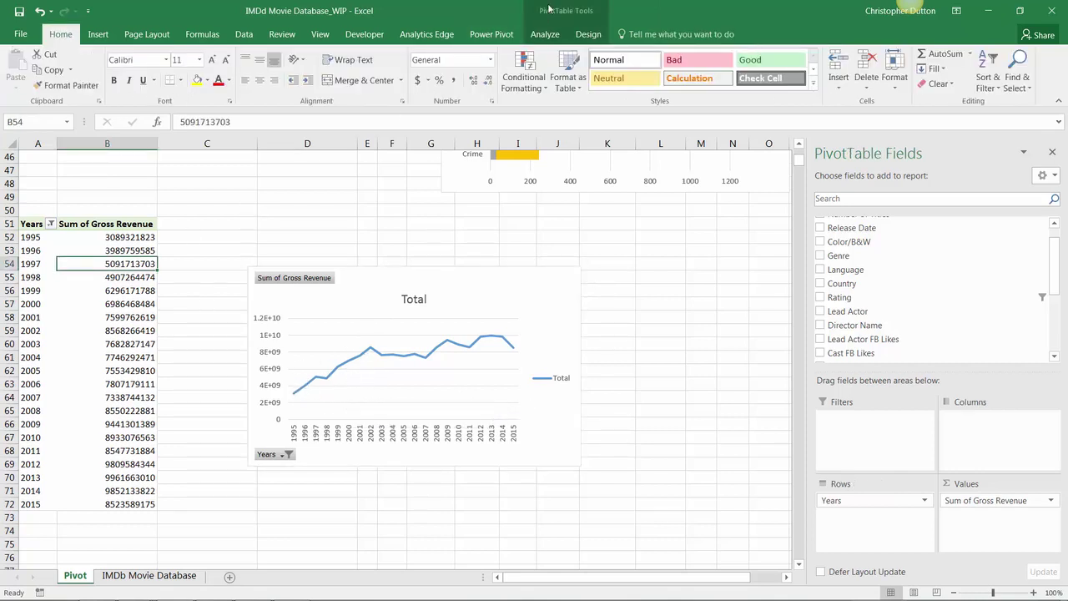
pyautogui.click(544, 34)
pyautogui.click(62, 70)
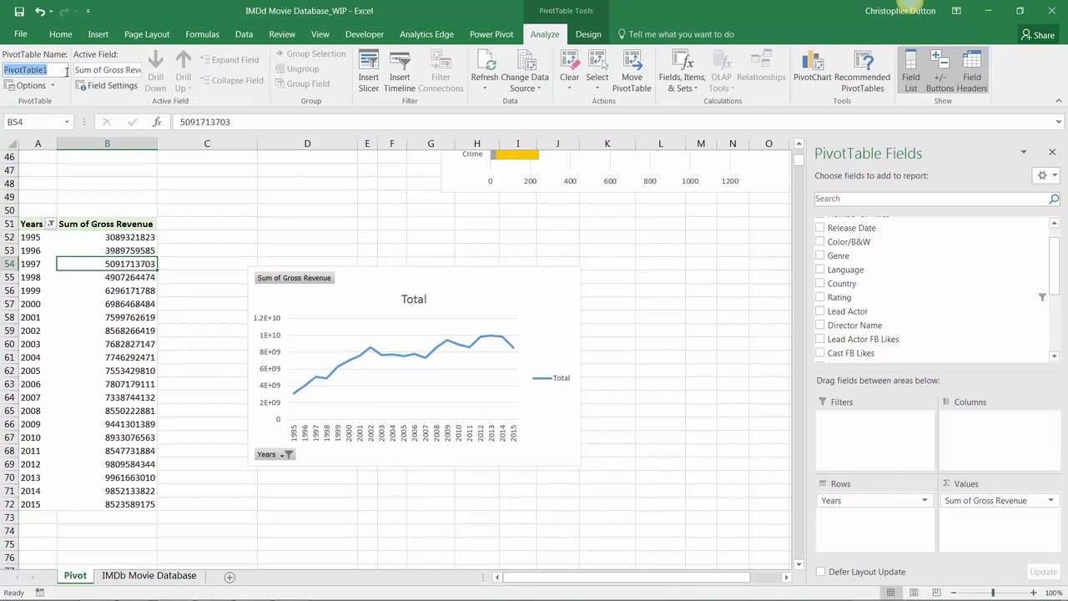
pyautogui.write('Revenue by Year')
pyautogui.press('Return')
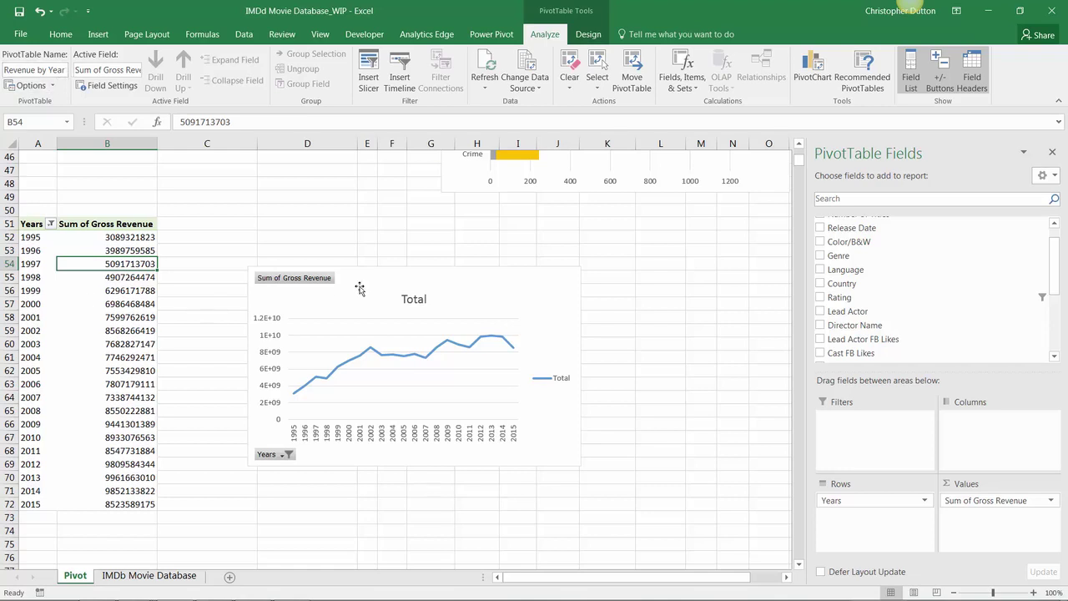
# - Add Rating as the line chart's legend series and reposition the chart beside the pivot table, clear of its data columns
pyautogui.moveTo(412, 276); pyautogui.dragTo(382, 221)
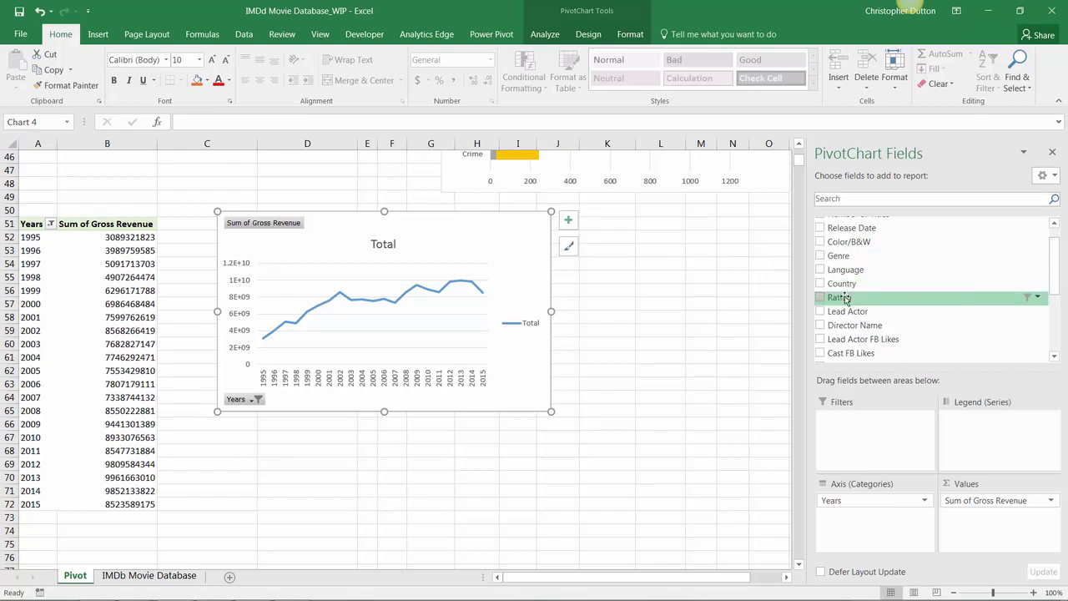
pyautogui.moveTo(845, 299)
pyautogui.mouseDown()
pyautogui.moveTo(976, 442)
pyautogui.moveTo(991, 428)
pyautogui.moveTo(960, 420)
pyautogui.mouseUp()
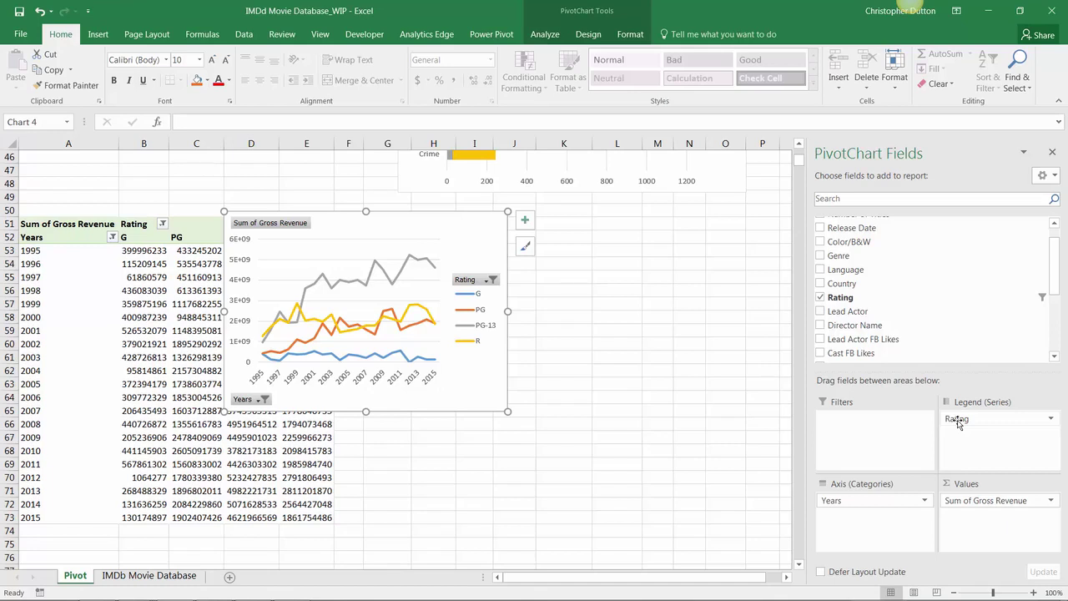
pyautogui.moveTo(958, 423); pyautogui.dragTo(956, 421)
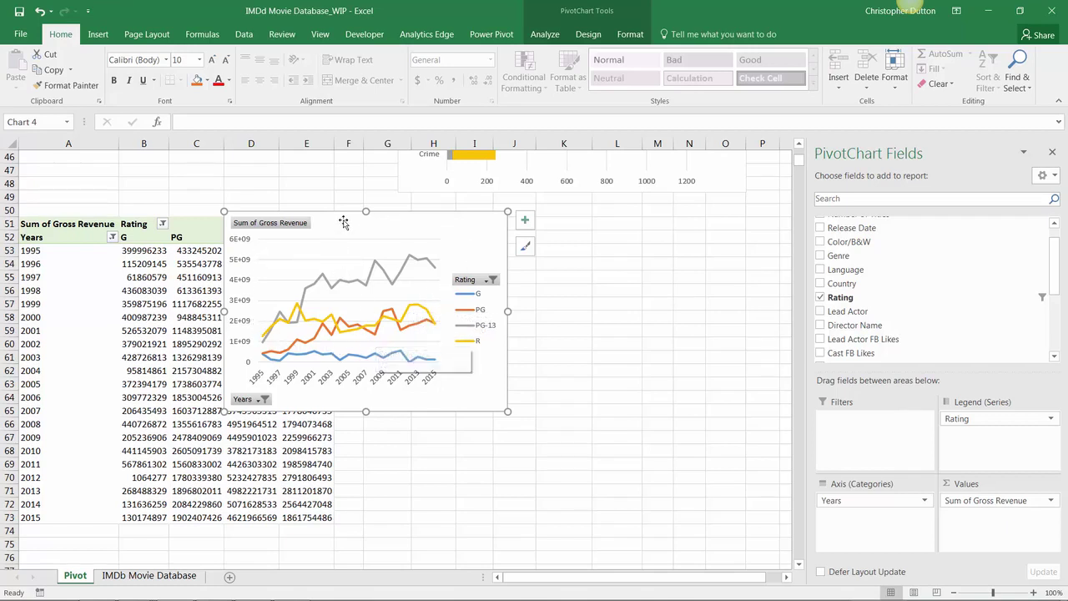
pyautogui.moveTo(343, 218); pyautogui.dragTo(475, 245)
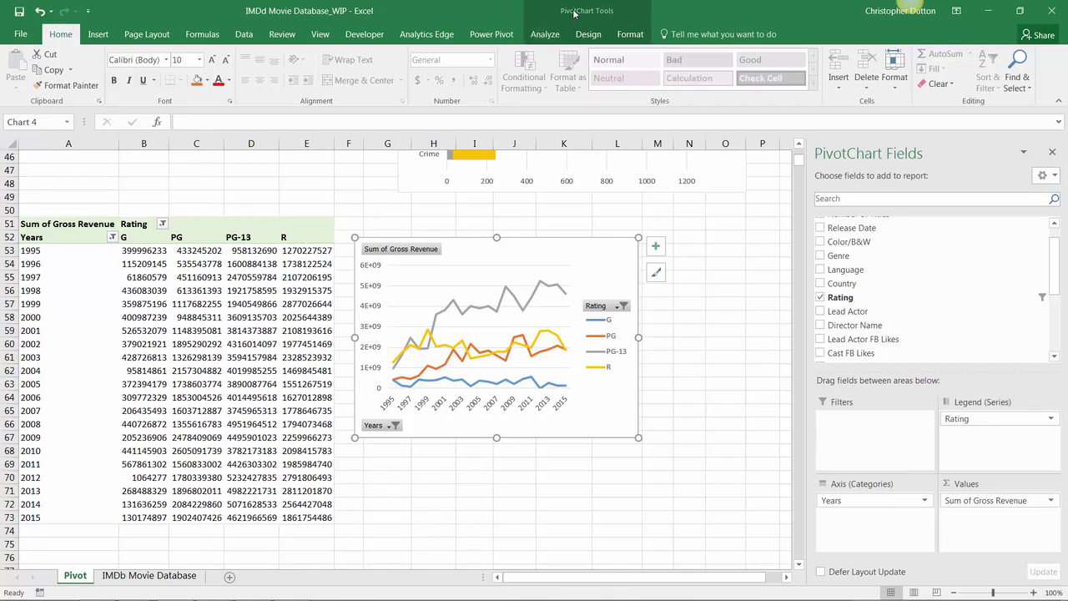
# - Change the gross revenue chart's type from Line to Stacked Area
pyautogui.click(543, 34)
pyautogui.click(583, 38)
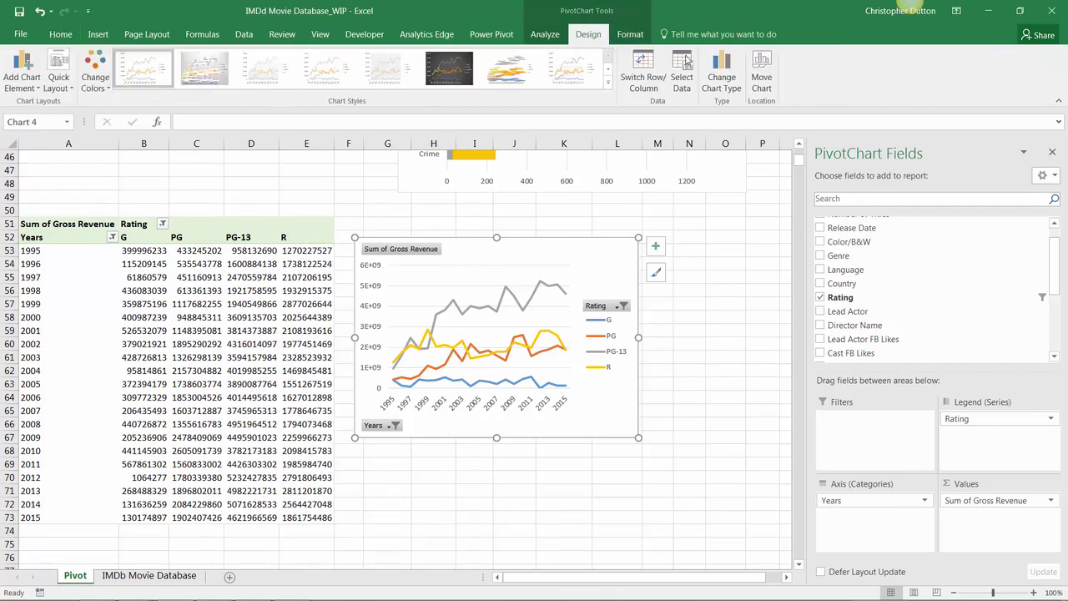
pyautogui.click(722, 70)
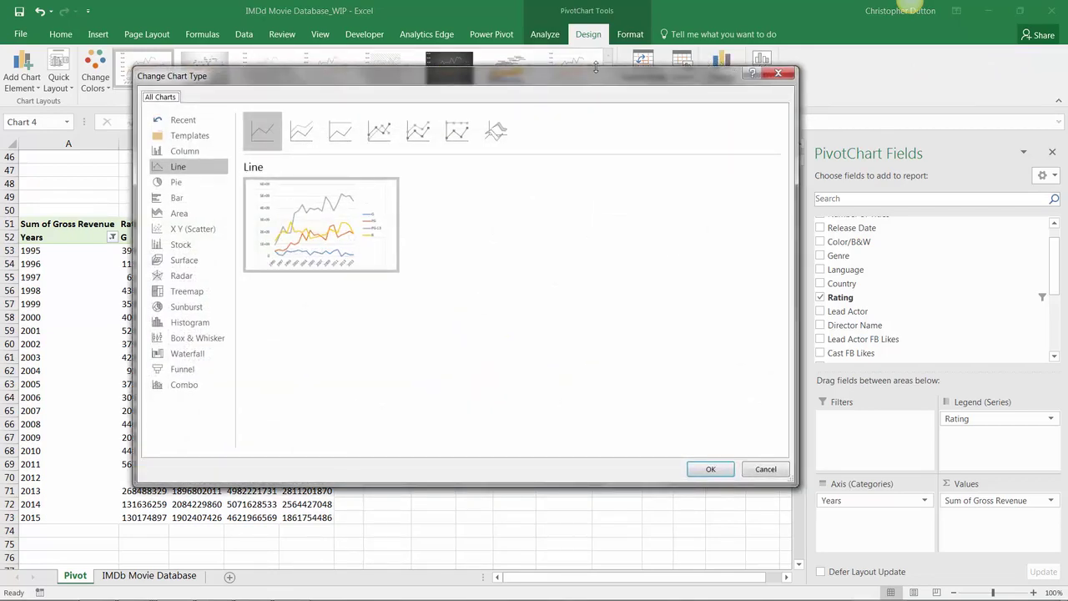
pyautogui.click(184, 214)
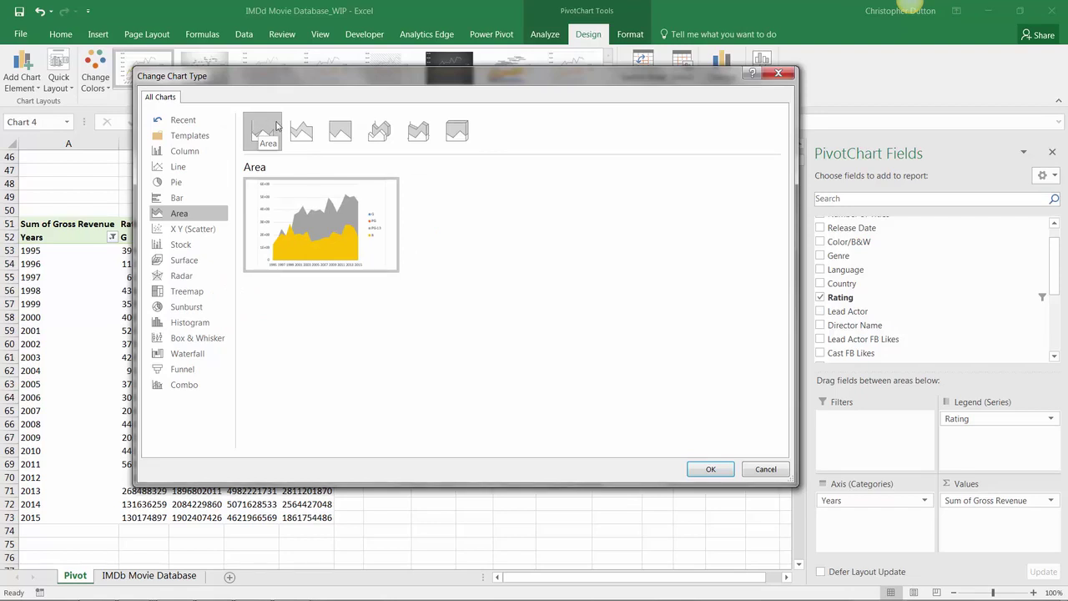
pyautogui.click(307, 132)
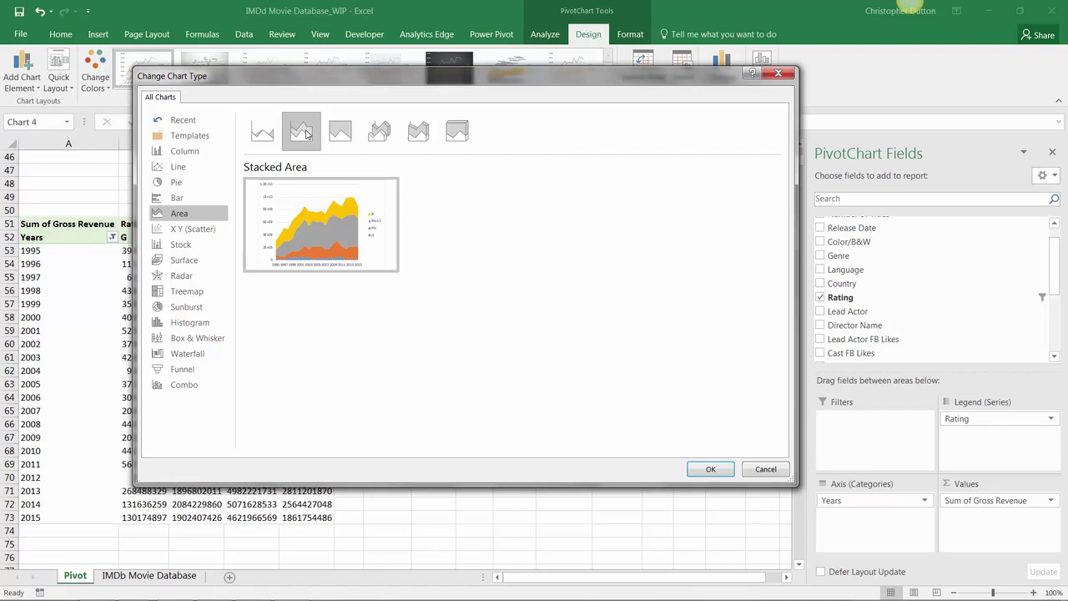
pyautogui.moveTo(296, 196)
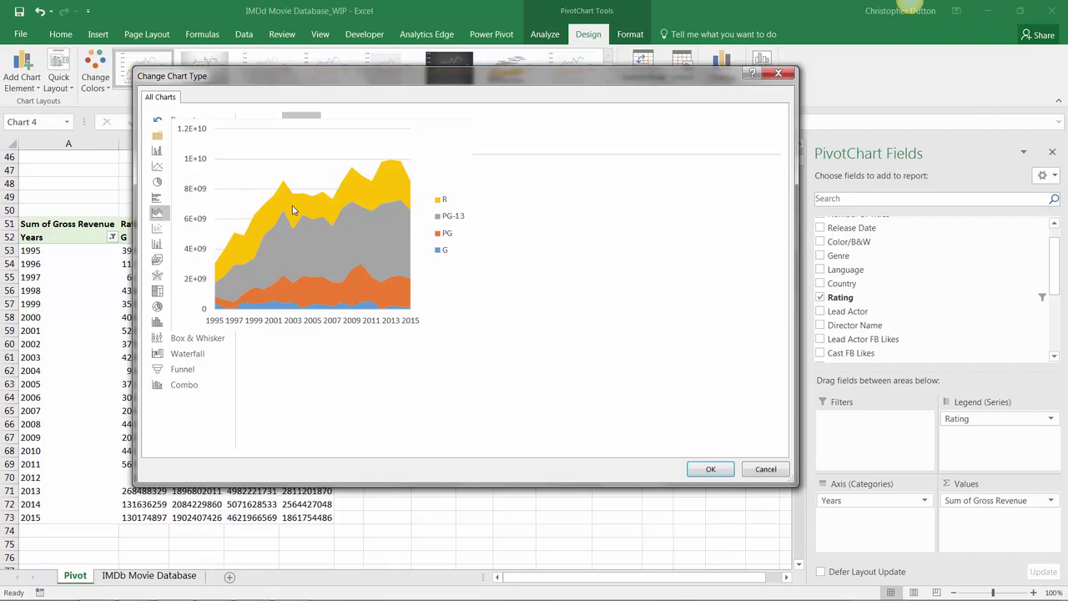
pyautogui.click(713, 470)
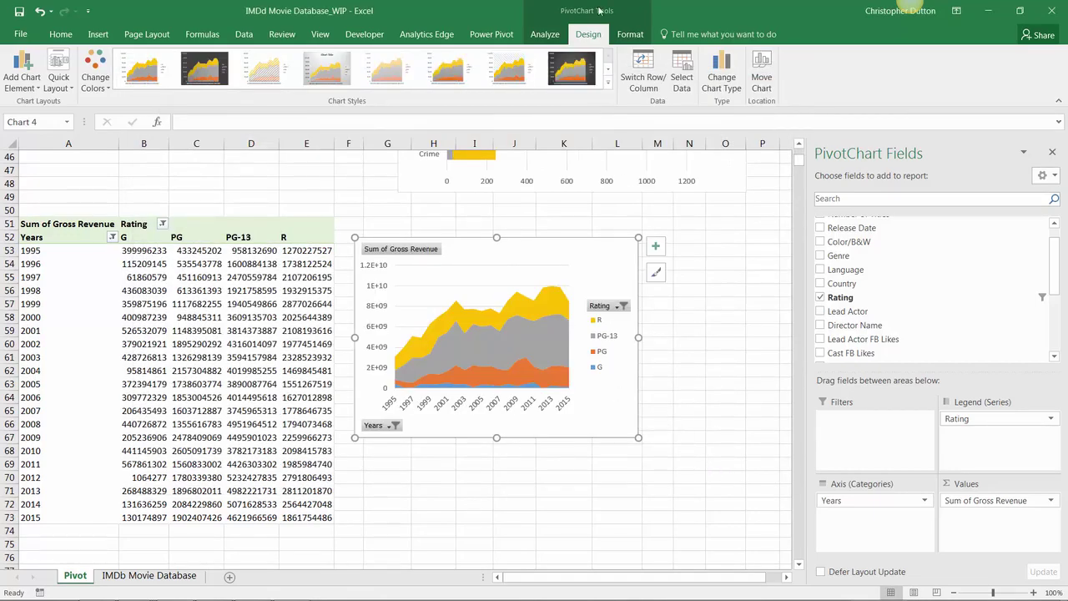
# - Hide all field buttons on the stacked area chart and widen the chart to about column N
pyautogui.click(549, 37)
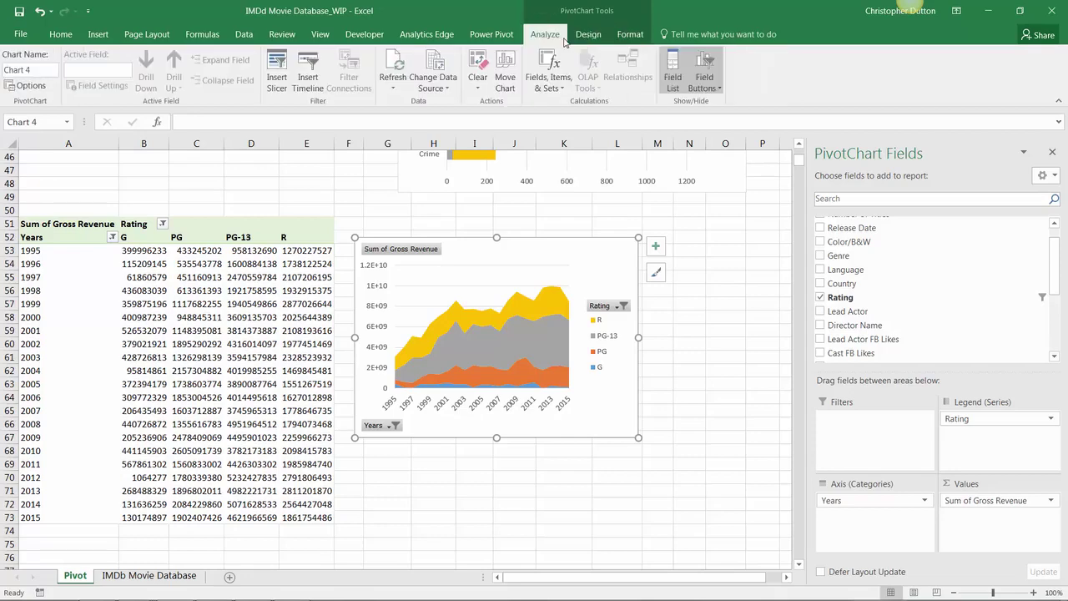
pyautogui.click(705, 83)
pyautogui.click(722, 189)
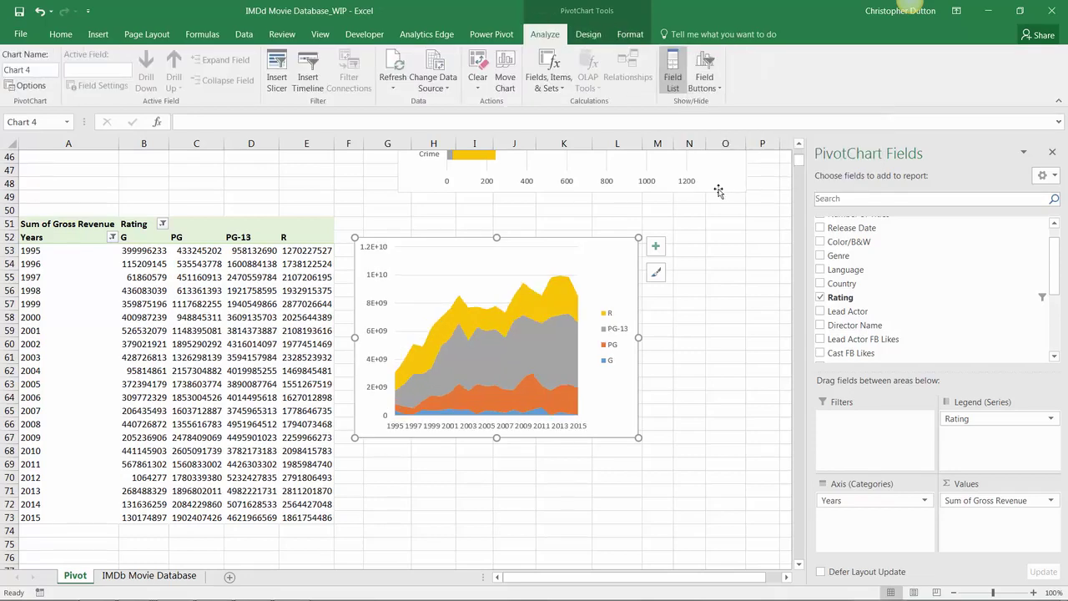
pyautogui.moveTo(638, 337); pyautogui.dragTo(734, 337)
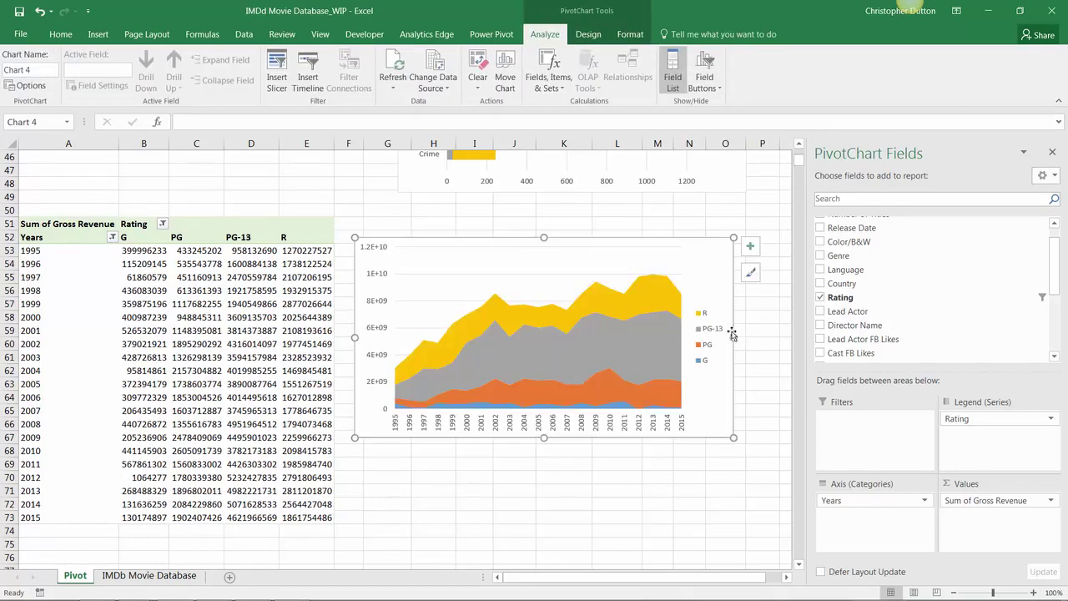